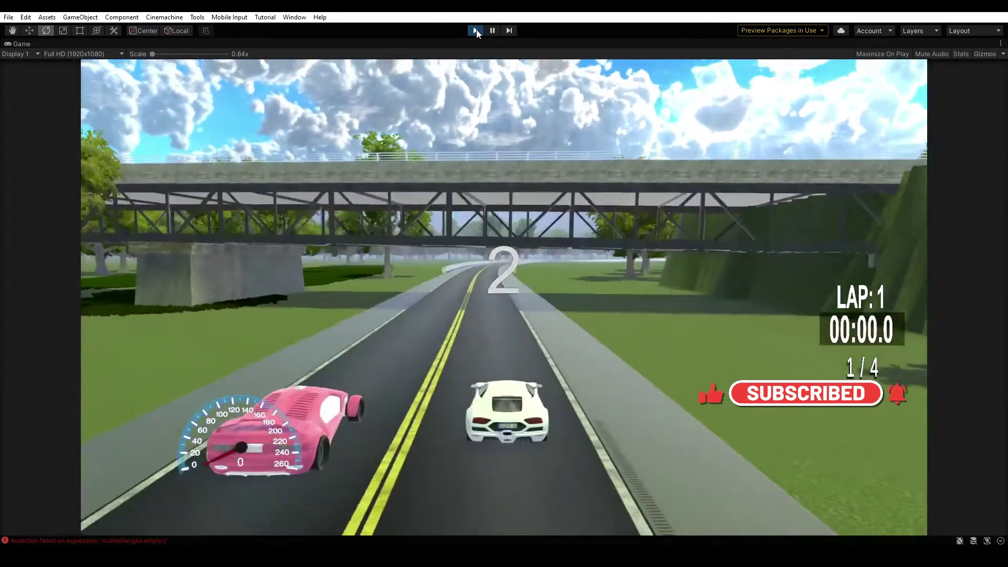
Stop play mode and deactivate the existing Virtual Cameras object in the scene
{"action": "left_click", "coordinate": [475, 31]}
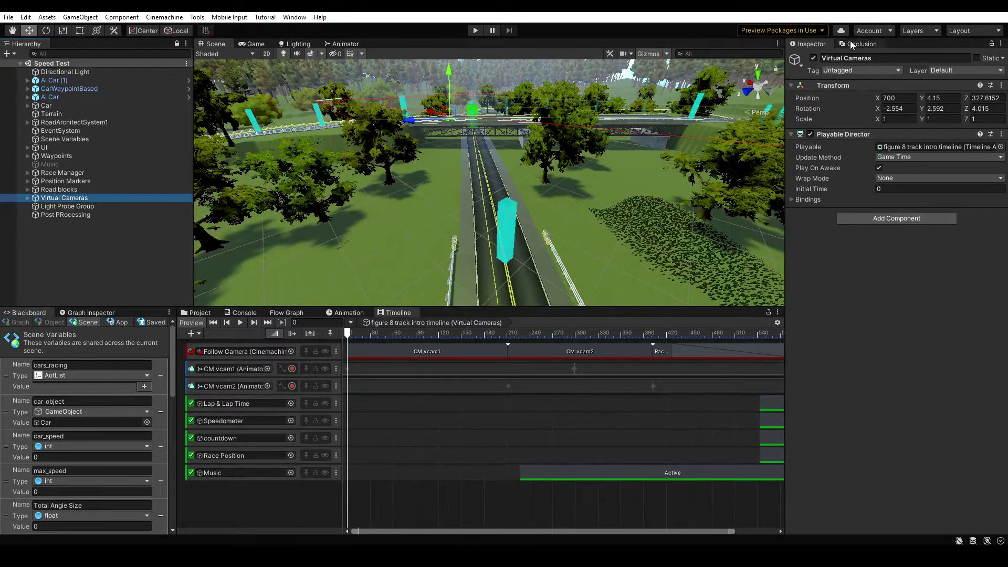
{"action": "left_click", "coordinate": [814, 58]}
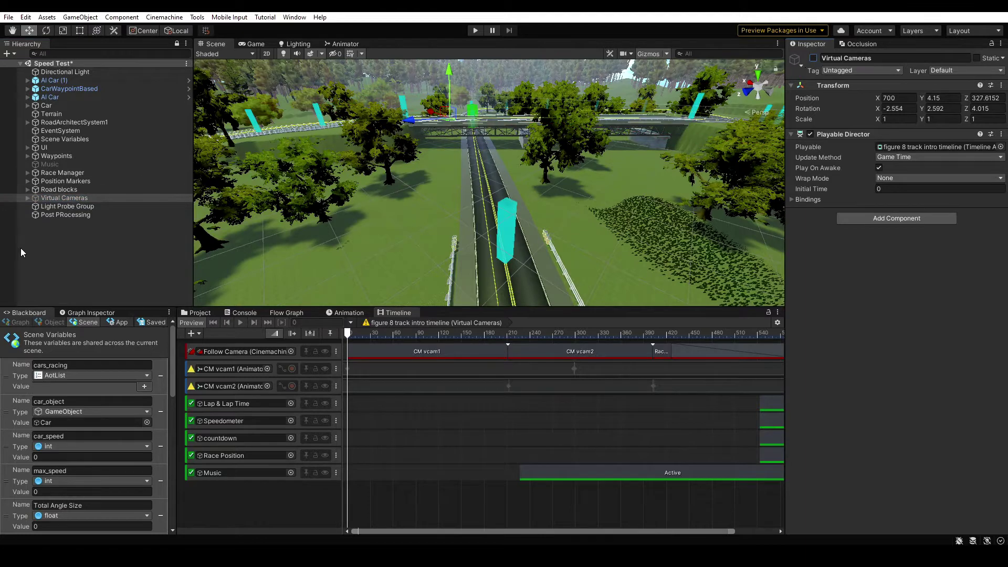
{"action": "left_click", "coordinate": [77, 247]}
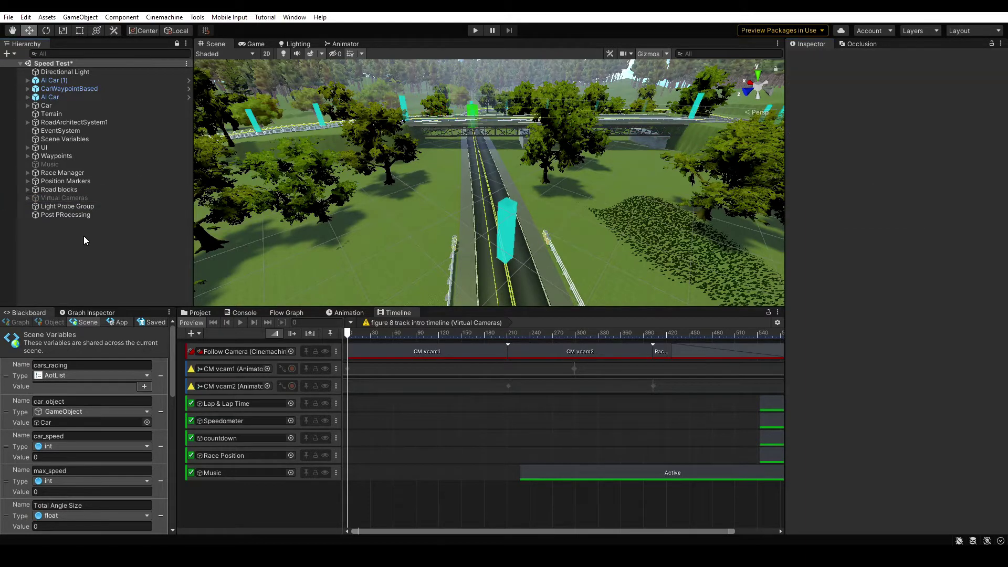
Create an empty game object named VCAMS at the scene root and set it as the default parent
{"action": "right_click", "coordinate": [84, 237]}
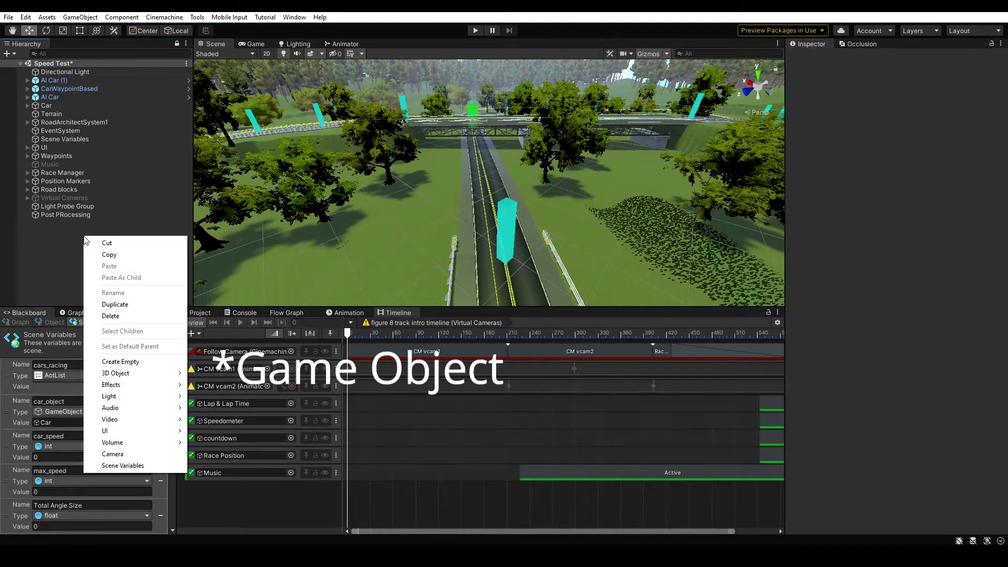
{"action": "left_click", "coordinate": [148, 361]}
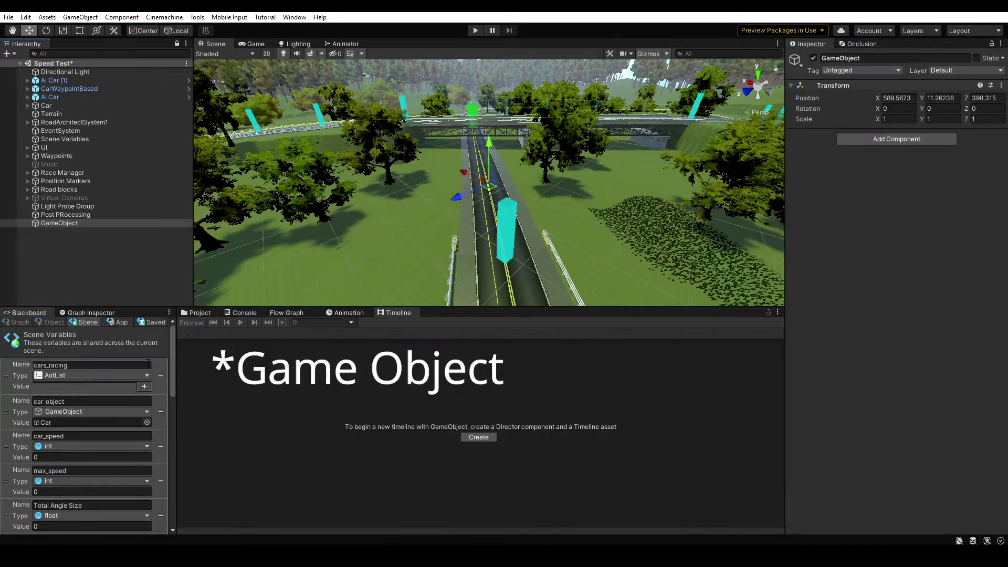
{"action": "left_click", "coordinate": [872, 58]}
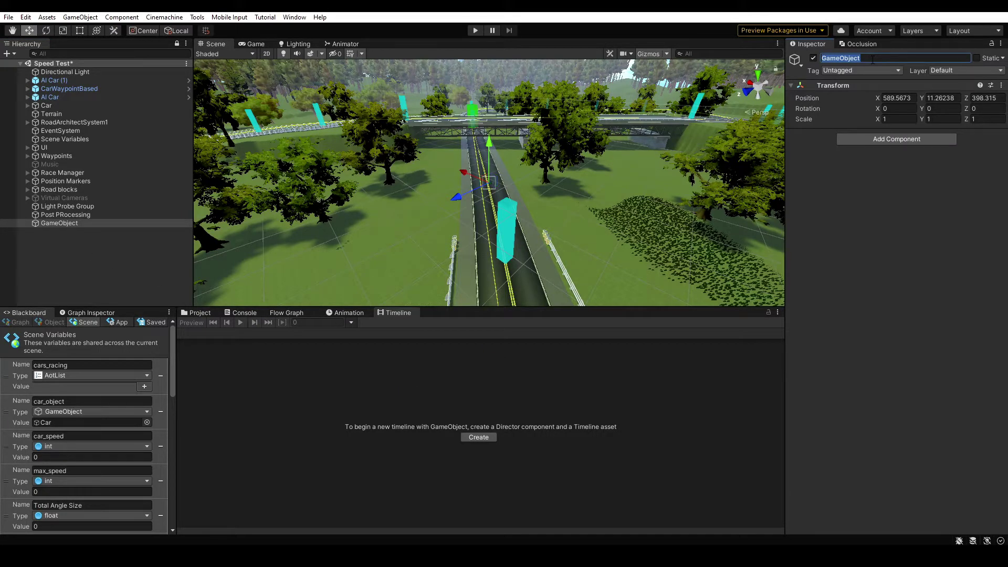
{"action": "type", "text": "VCAMS"}
{"action": "key", "text": "Return"}
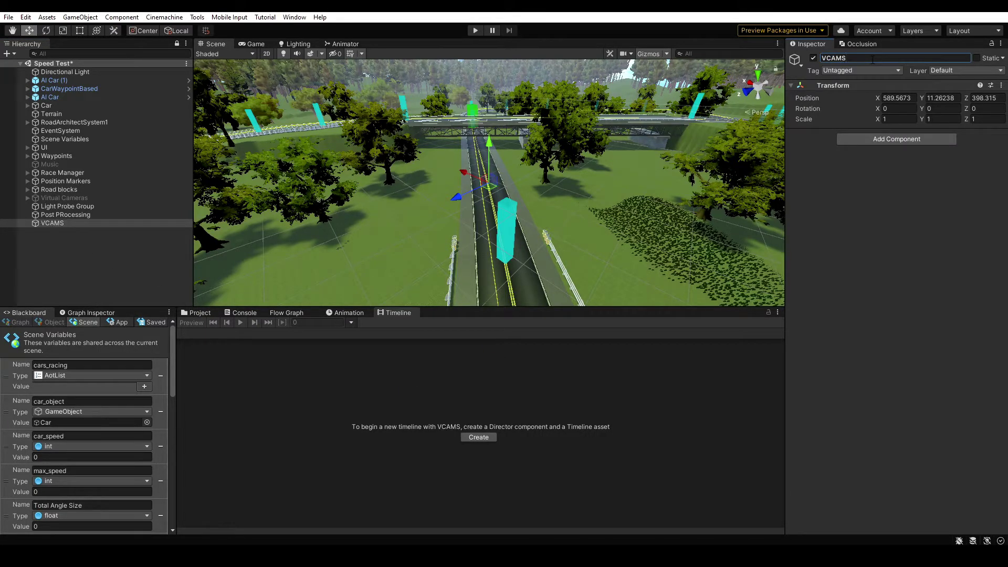
{"action": "right_click", "coordinate": [61, 223]}
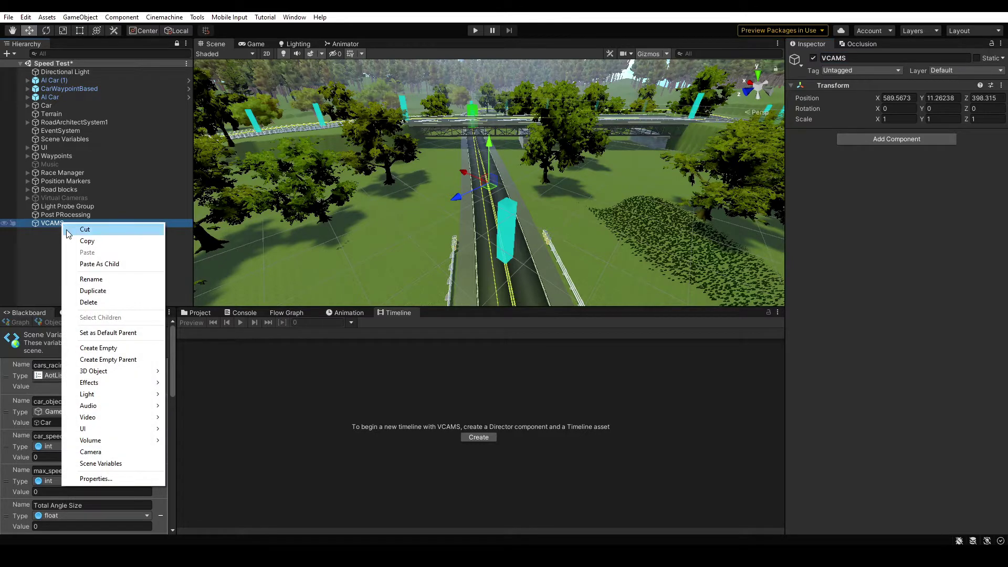
{"action": "left_click", "coordinate": [91, 334]}
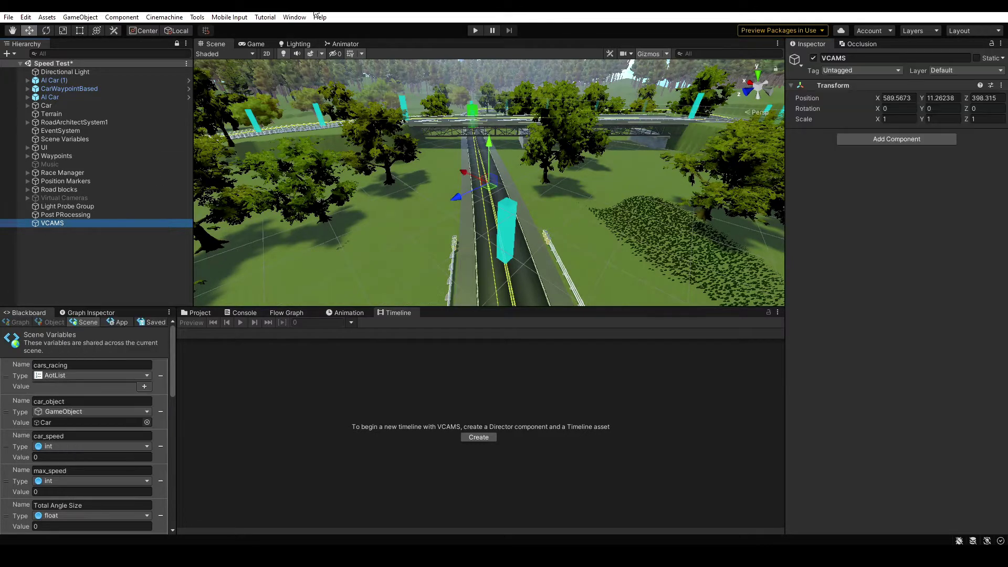
Create a Cinemachine virtual camera and make it a child of VCAMS
{"action": "left_click", "coordinate": [168, 18]}
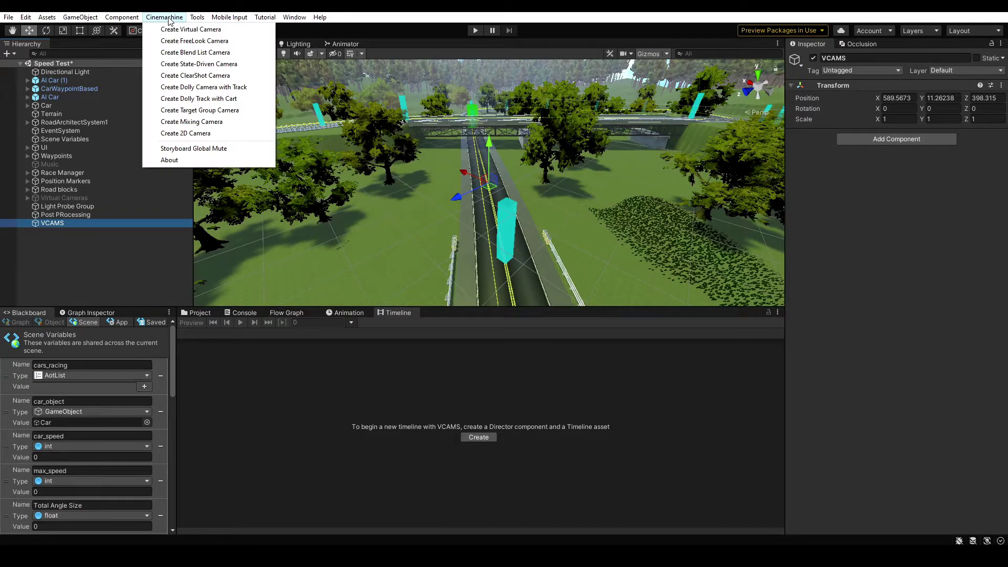
{"action": "left_click", "coordinate": [190, 29]}
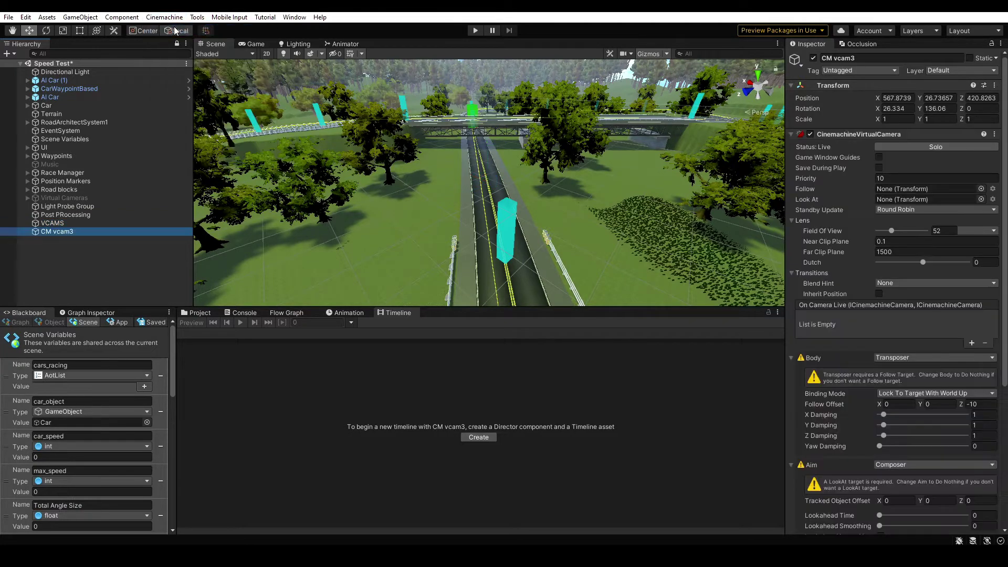
{"action": "left_click_drag", "start_coordinate": [64, 231], "coordinate": [68, 221]}
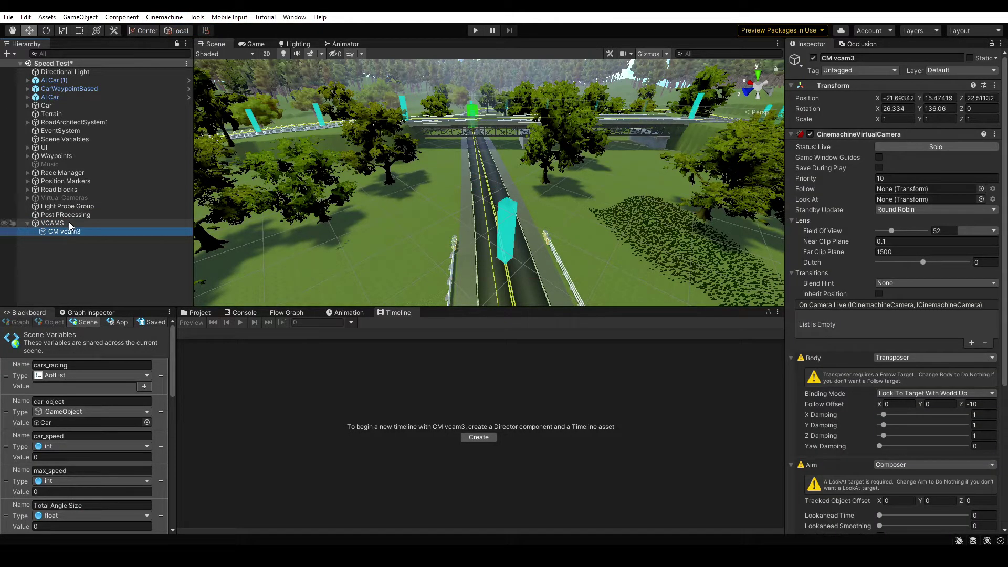
Create a Cinemachine dolly camera with track and nest both the camera and its track under VCAMS
{"action": "left_click", "coordinate": [160, 18]}
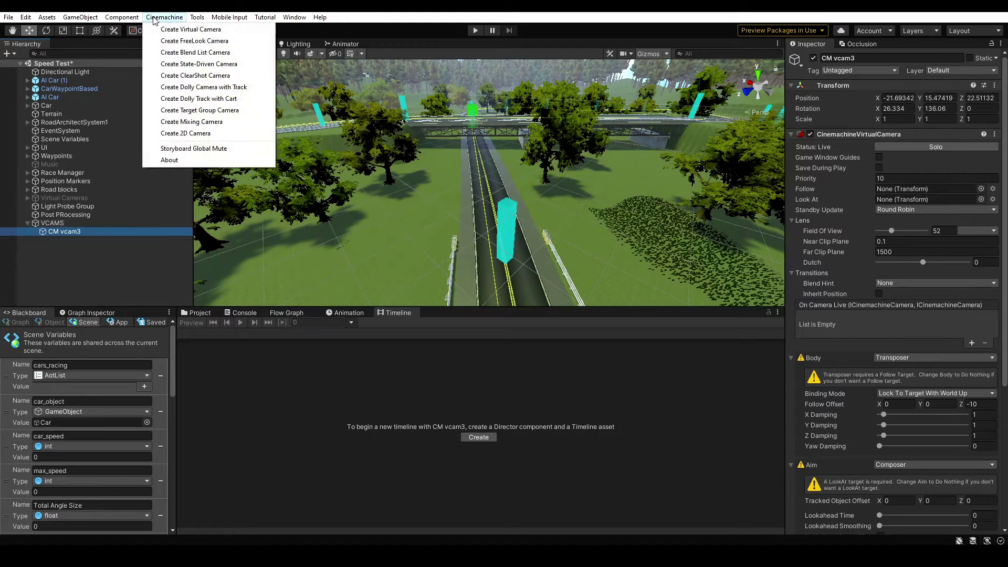
{"action": "left_click", "coordinate": [246, 89]}
{"action": "left_click", "coordinate": [66, 246], "text": "shift"}
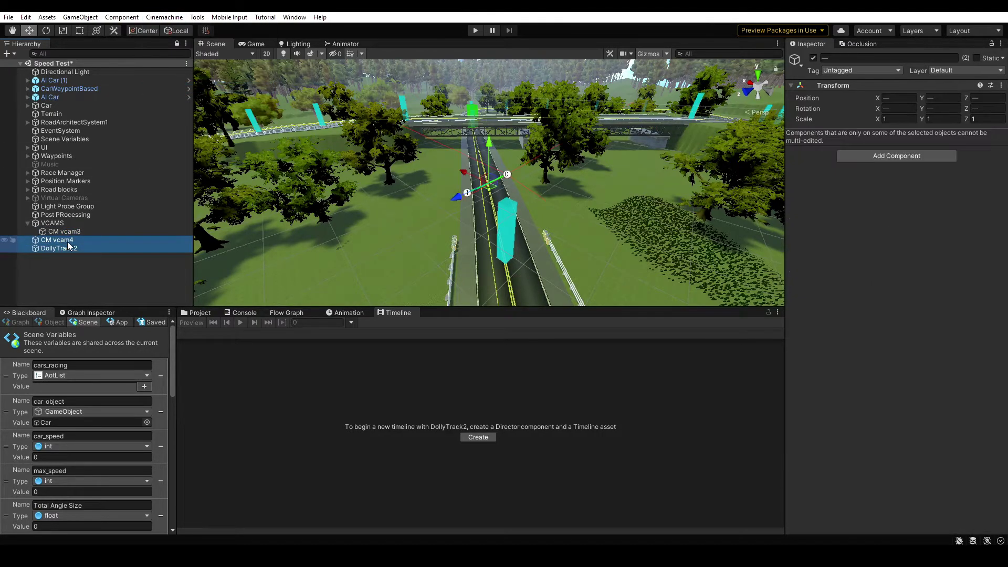
{"action": "left_click_drag", "start_coordinate": [68, 245], "coordinate": [67, 223]}
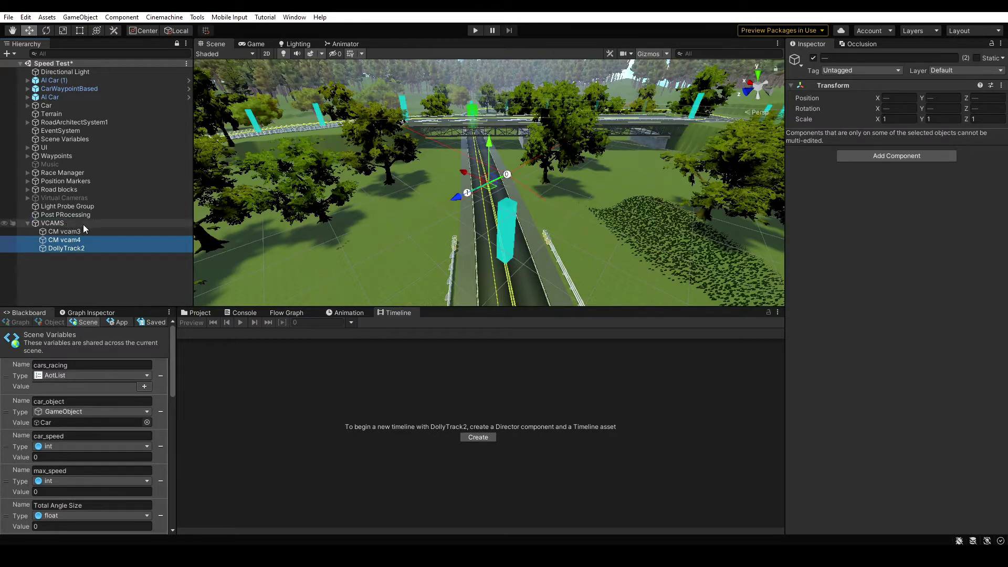
Add one more plain virtual camera besides the dolly camera and parent it to VCAMS
{"action": "left_click", "coordinate": [151, 18]}
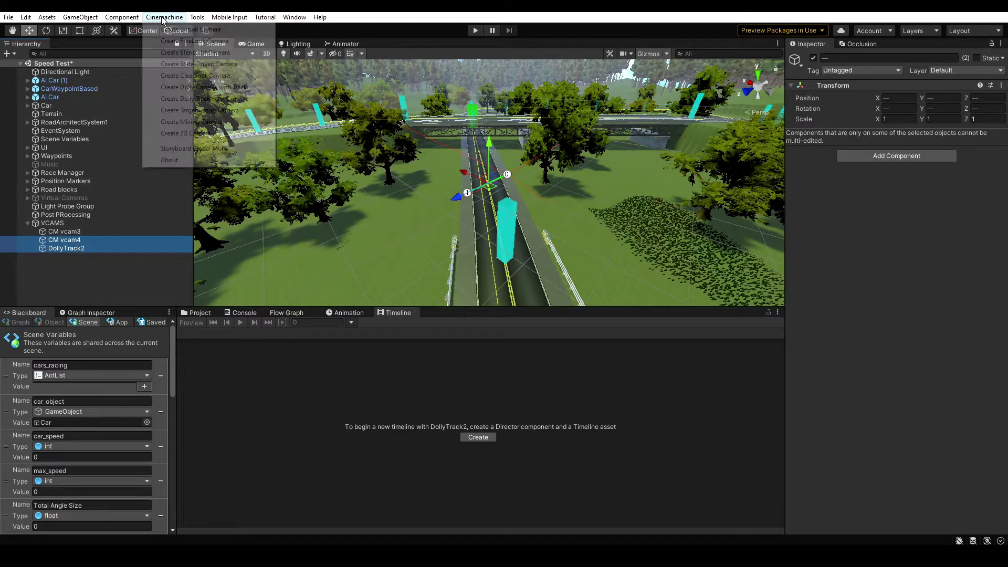
{"action": "left_click", "coordinate": [176, 28]}
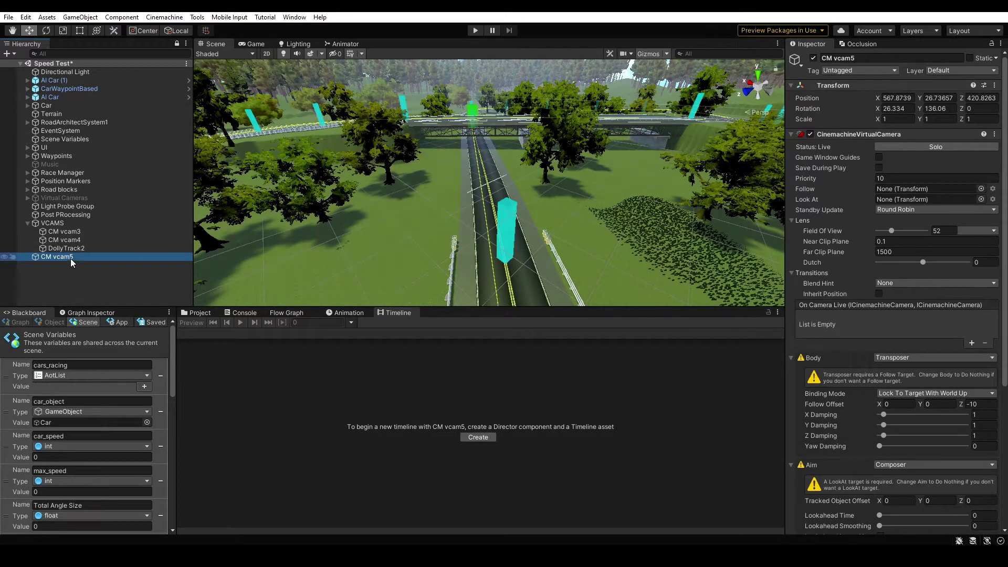
{"action": "left_click_drag", "start_coordinate": [71, 258], "coordinate": [71, 222]}
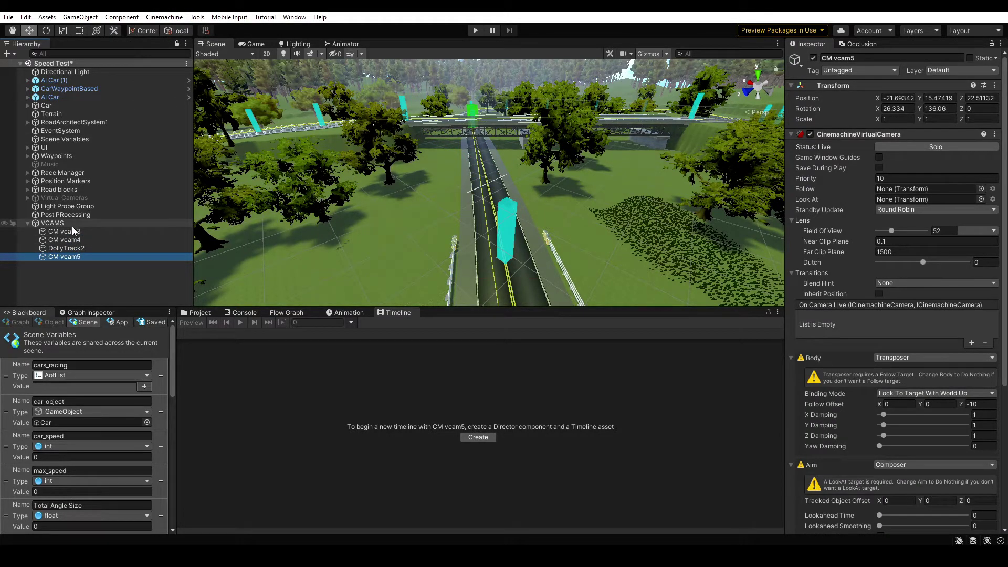
Review CM vcam3 and DollyTrack2, then try out CM vcam4's Path Position and set it back to 0
{"action": "left_click", "coordinate": [80, 232]}
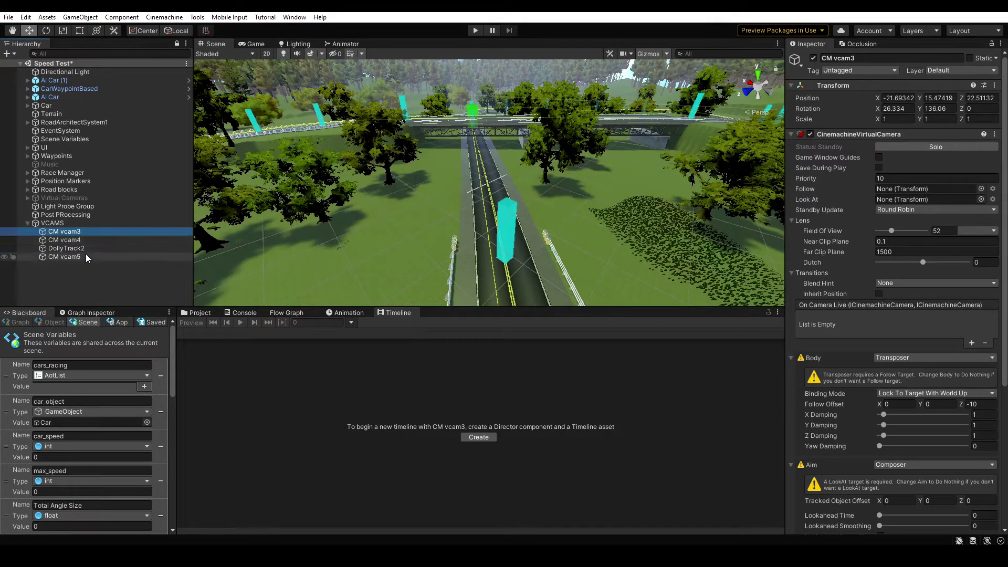
{"action": "left_click", "coordinate": [85, 248]}
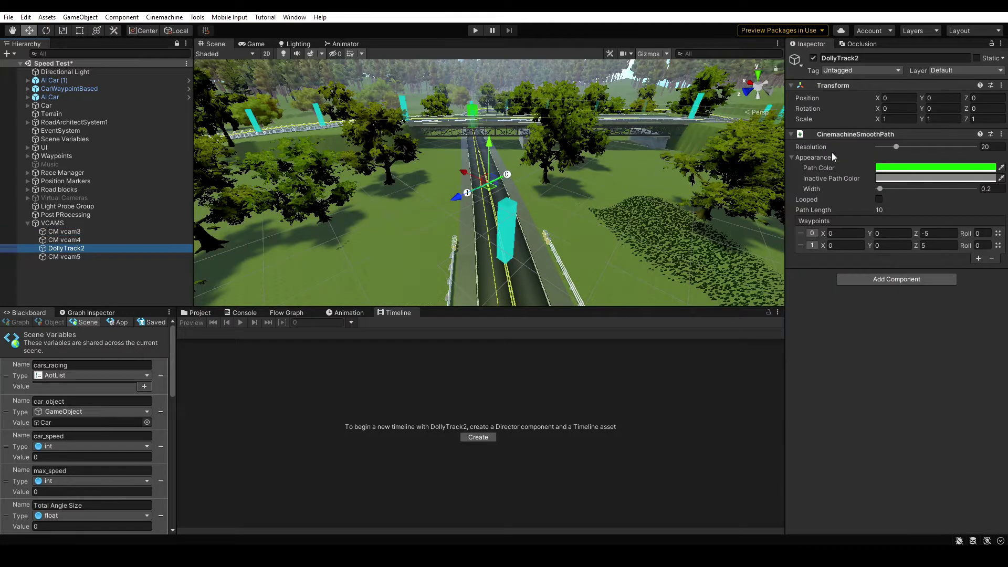
{"action": "left_click", "coordinate": [71, 240]}
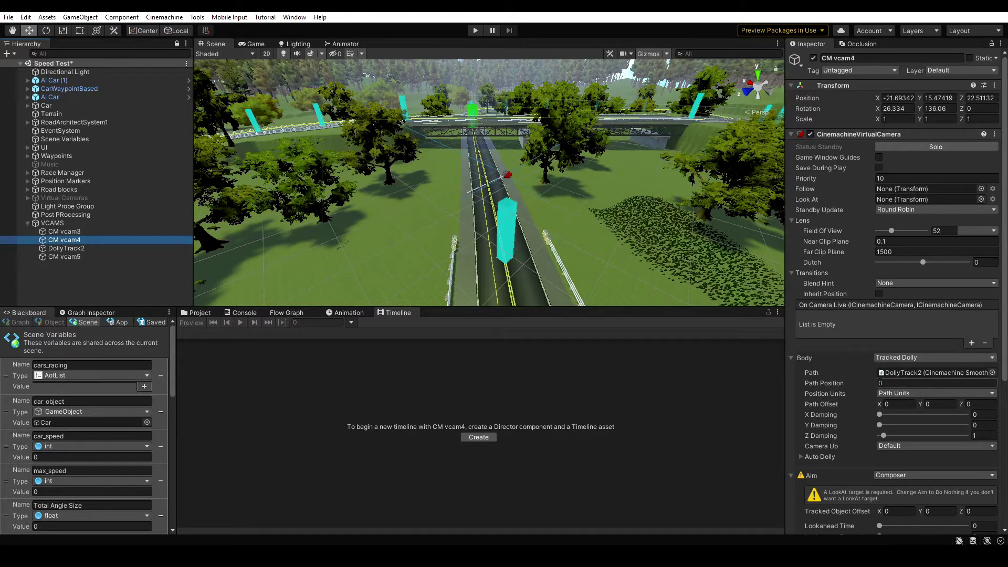
{"action": "mouse_move", "coordinate": [873, 383]}
{"action": "left_mouse_down"}
{"action": "mouse_move", "coordinate": [893, 382]}
{"action": "mouse_move", "coordinate": [868, 382]}
{"action": "left_mouse_up"}
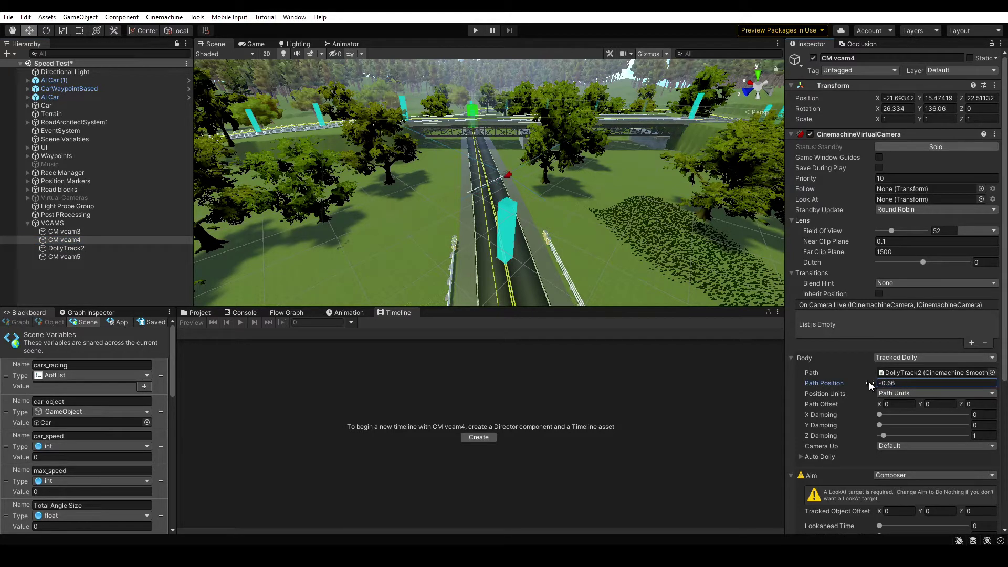
{"action": "left_click", "coordinate": [846, 383]}
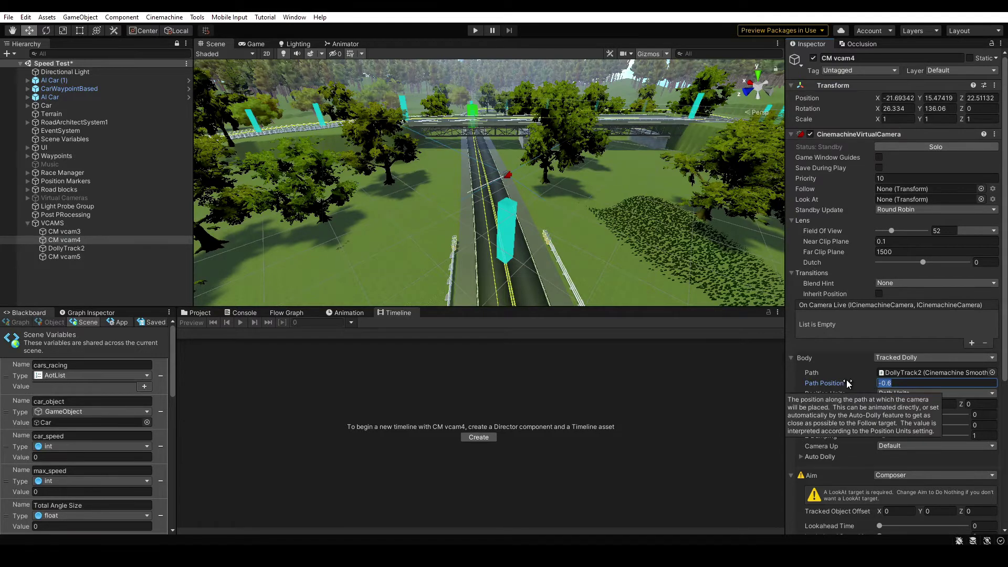
{"action": "type", "text": "0"}
Move CM vcam3 onto the grass beside the fenced track bend, at about X -119, Y 5.6, Z 55
{"action": "left_click", "coordinate": [71, 232]}
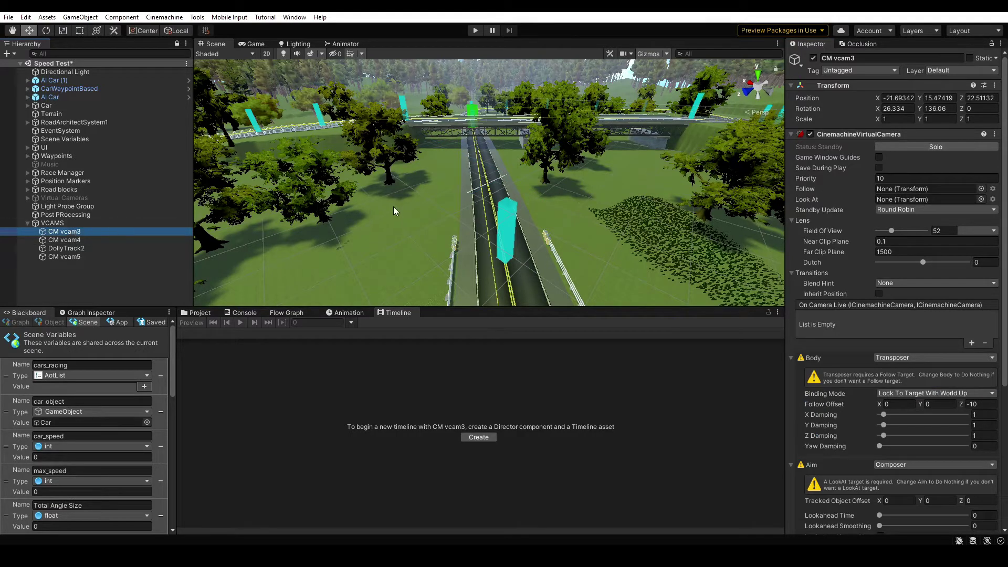
{"action": "key", "text": "f"}
{"action": "key", "text": "ctrl+shift+f"}
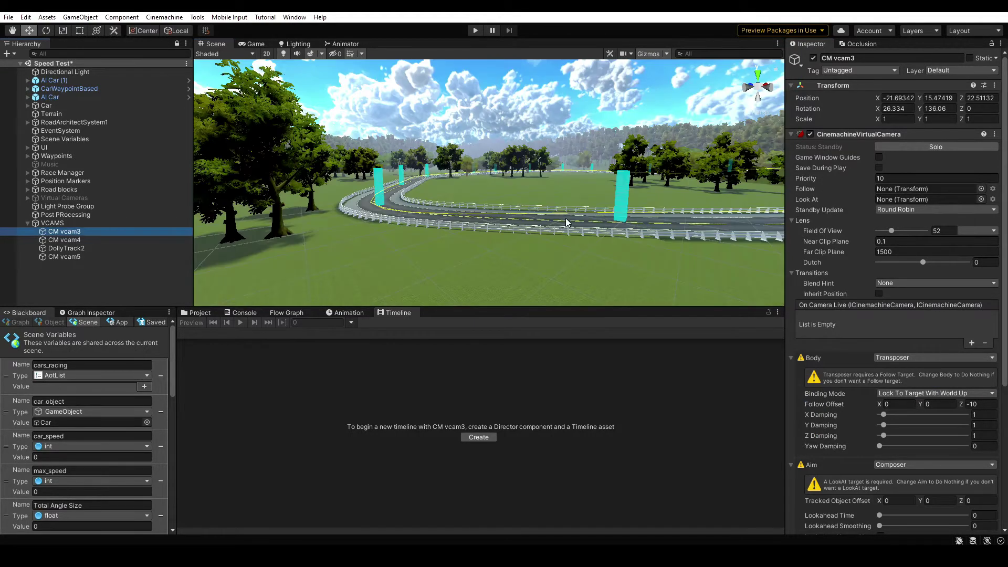
{"action": "left_click_drag", "start_coordinate": [451, 231], "coordinate": [566, 213], "text": "alt"}
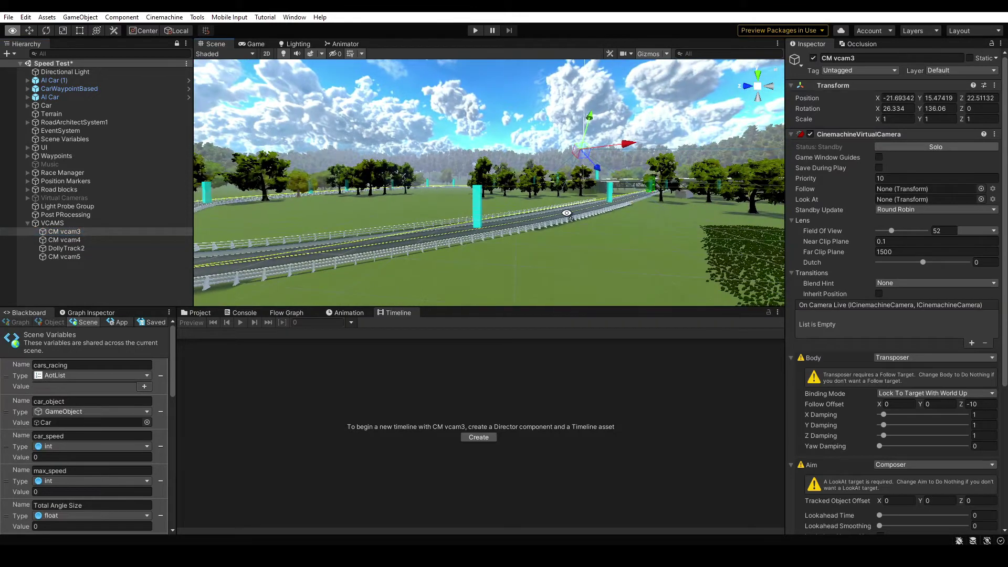
{"action": "left_click", "coordinate": [108, 231]}
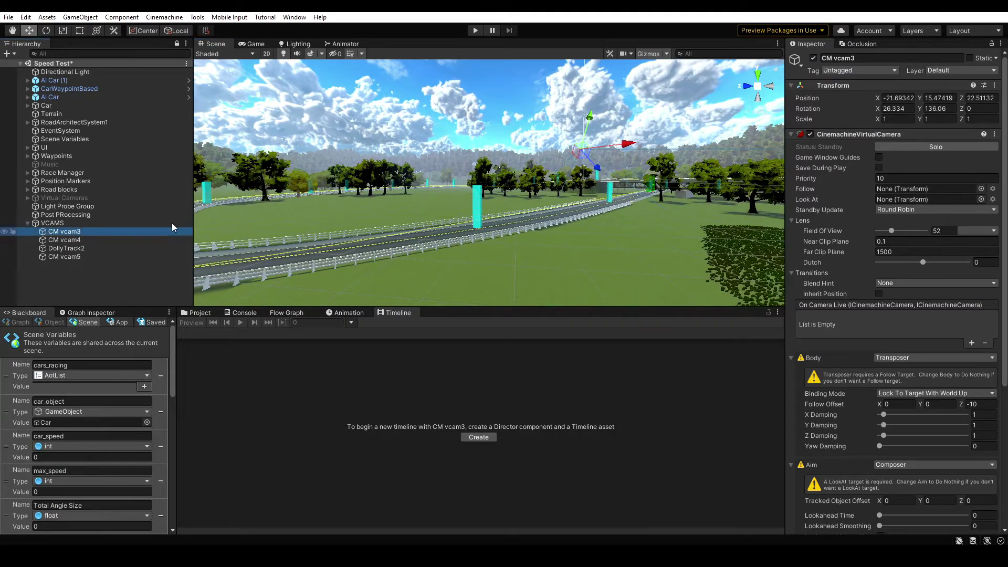
{"action": "left_click_drag", "start_coordinate": [586, 154], "coordinate": [683, 158]}
{"action": "scroll", "coordinate": [575, 189], "scroll_direction": "down", "scroll_amount": 5}
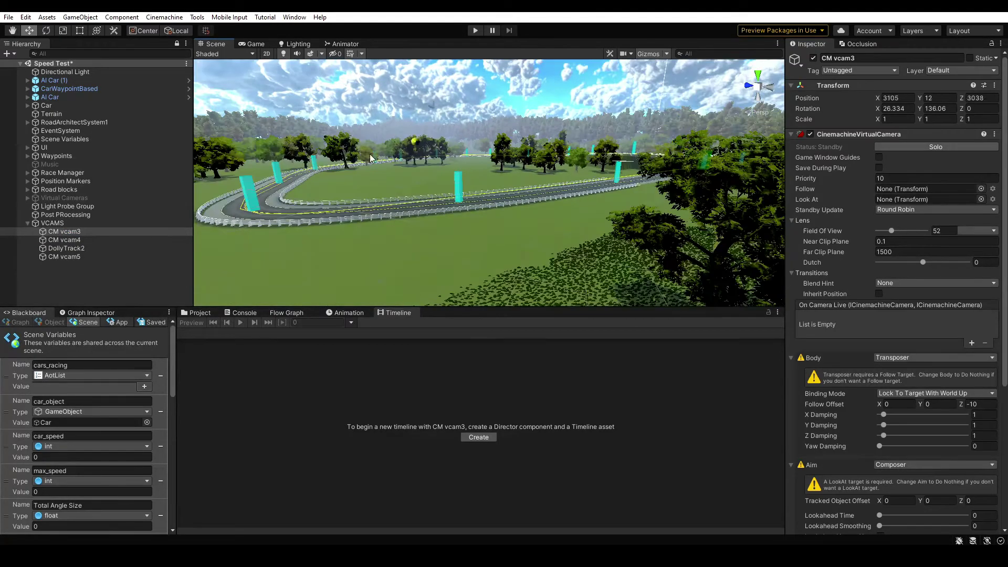
{"action": "scroll", "coordinate": [420, 179], "scroll_direction": "up", "scroll_amount": 5}
{"action": "left_click_drag", "start_coordinate": [350, 184], "coordinate": [553, 140]}
{"action": "right_click_drag", "start_coordinate": [553, 140], "coordinate": [629, 174]}
Rotate CM vcam3 to face the track bend, at about X 14.9, Y 51.5, Z 10.9
{"action": "key", "text": "e"}
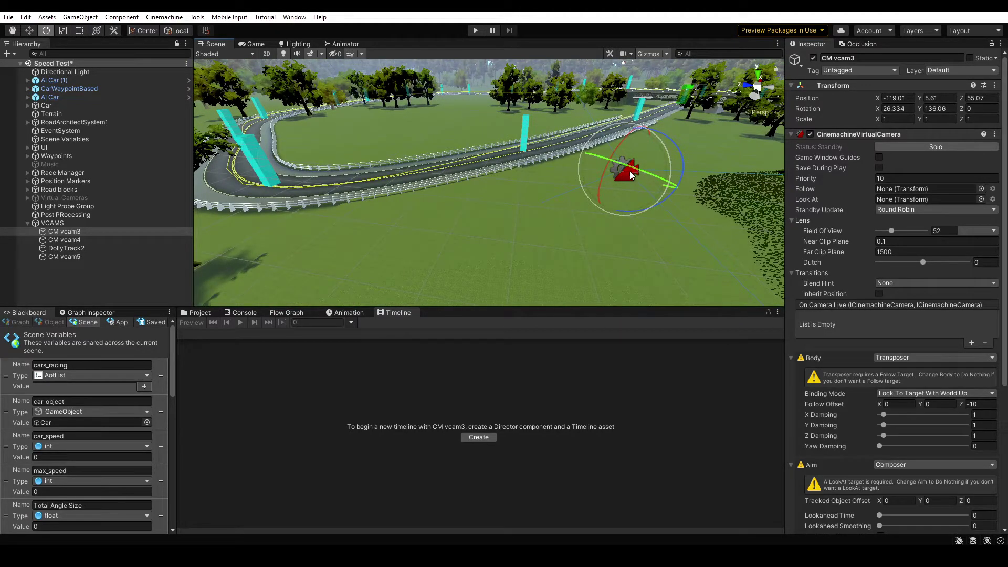
{"action": "left_click_drag", "start_coordinate": [629, 171], "coordinate": [676, 142]}
{"action": "left_click_drag", "start_coordinate": [675, 184], "coordinate": [430, 246]}
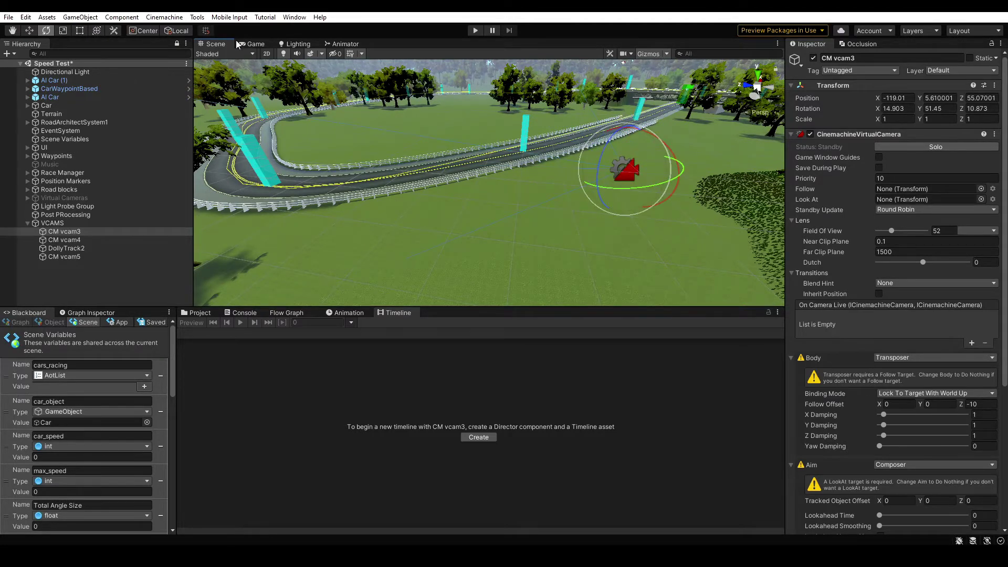
Set CM vcam3's priority to 11, check its shot in the Game view and return to the Scene view
{"action": "left_click", "coordinate": [255, 45]}
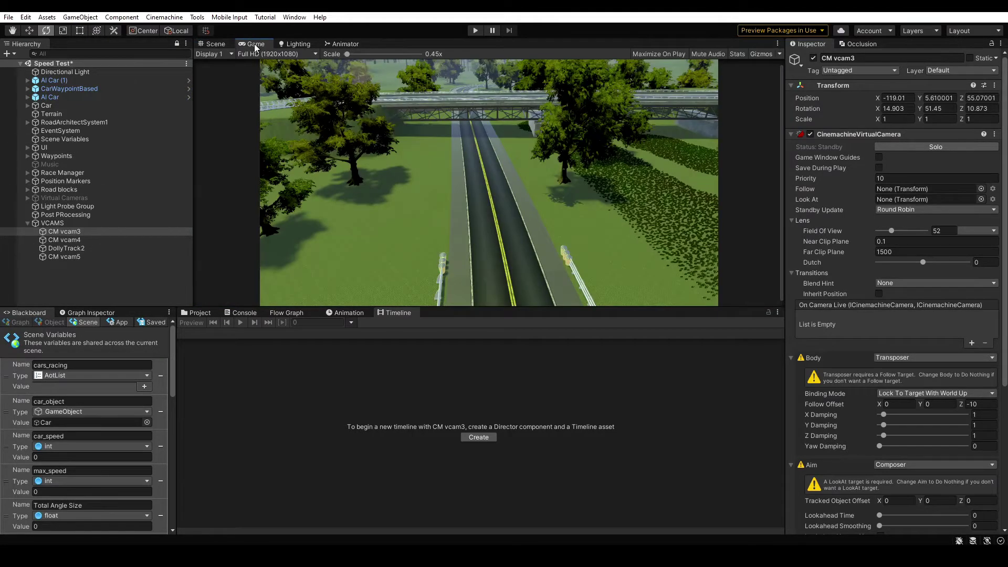
{"action": "left_click", "coordinate": [64, 226]}
{"action": "left_click", "coordinate": [64, 232]}
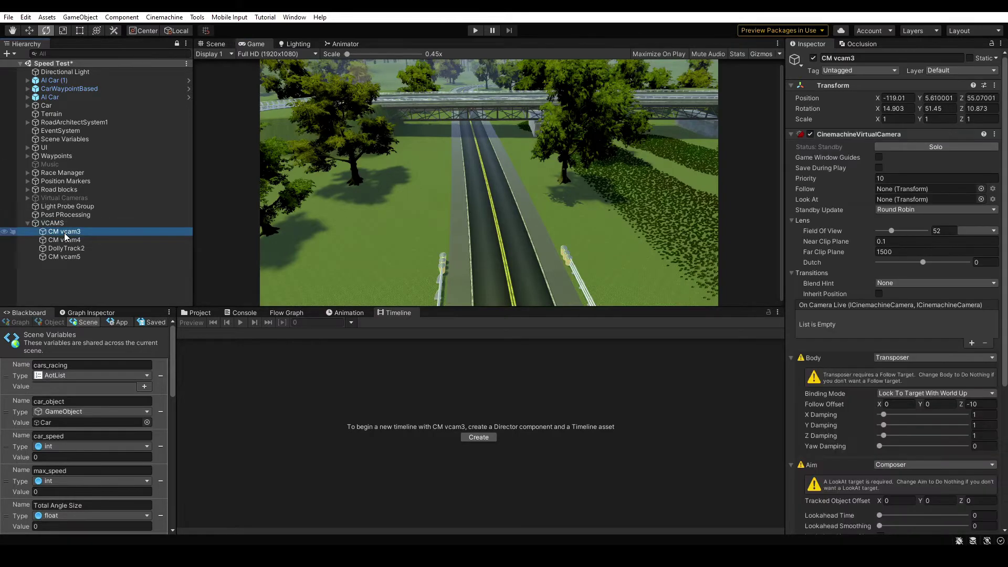
{"action": "left_click", "coordinate": [898, 177]}
{"action": "type", "text": "1"}
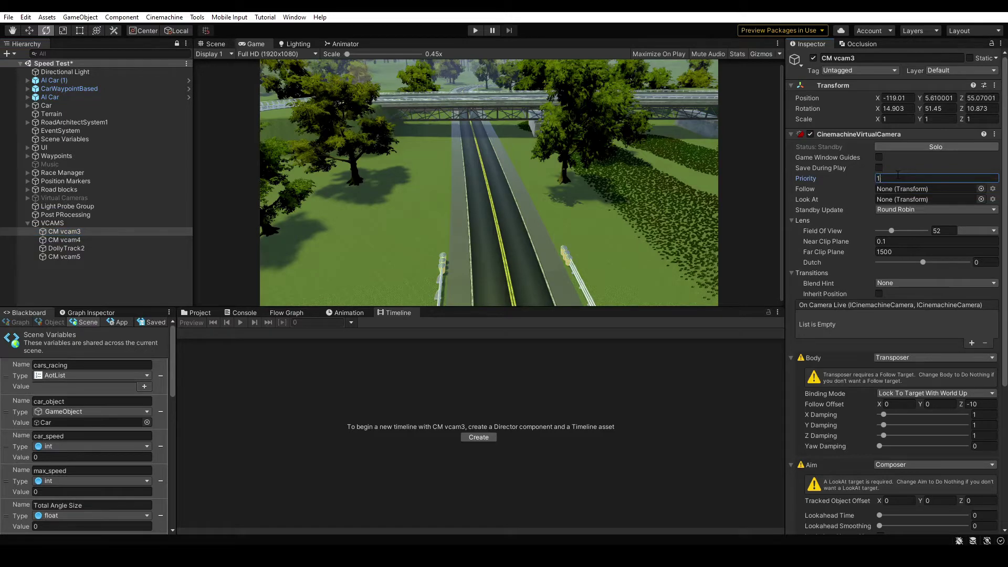
{"action": "type", "text": "1"}
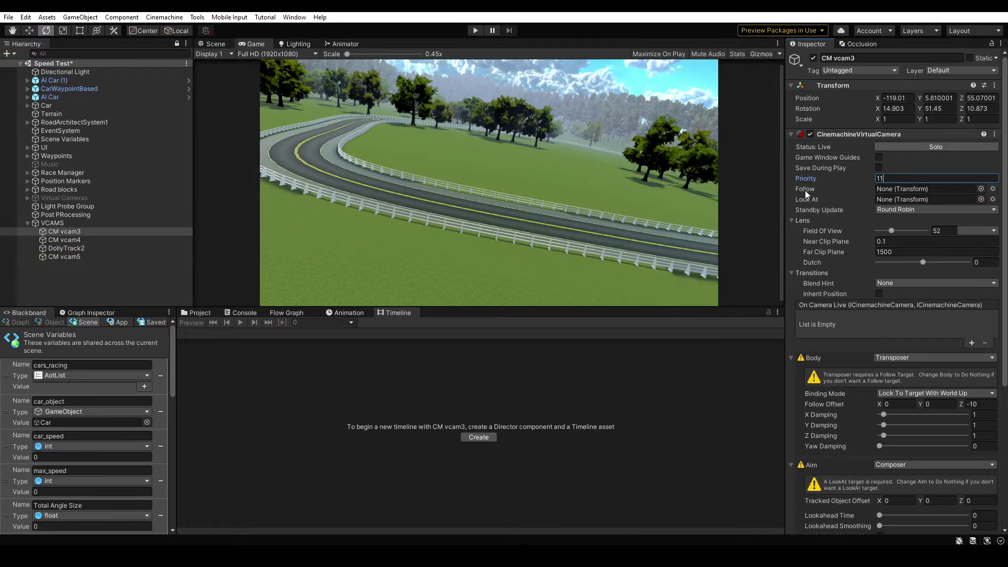
{"action": "left_click", "coordinate": [226, 44]}
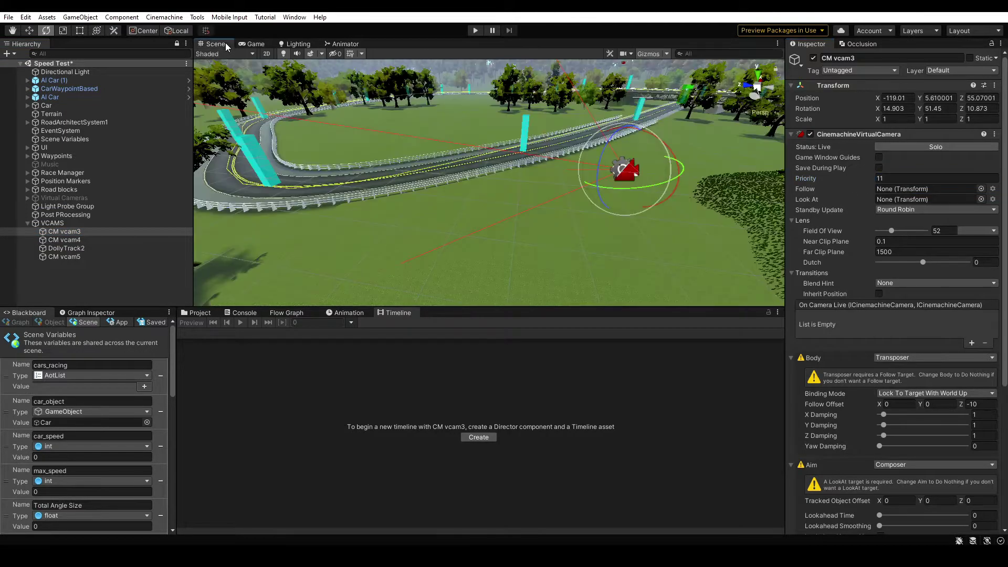
Set CM vcam3's Z rotation to 0, check the shot in the Game view, and turn the camera to about X 13.9, Y 30.4, Z -5.3
{"action": "left_click_drag", "start_coordinate": [635, 150], "coordinate": [622, 153]}
{"action": "left_click", "coordinate": [977, 108]}
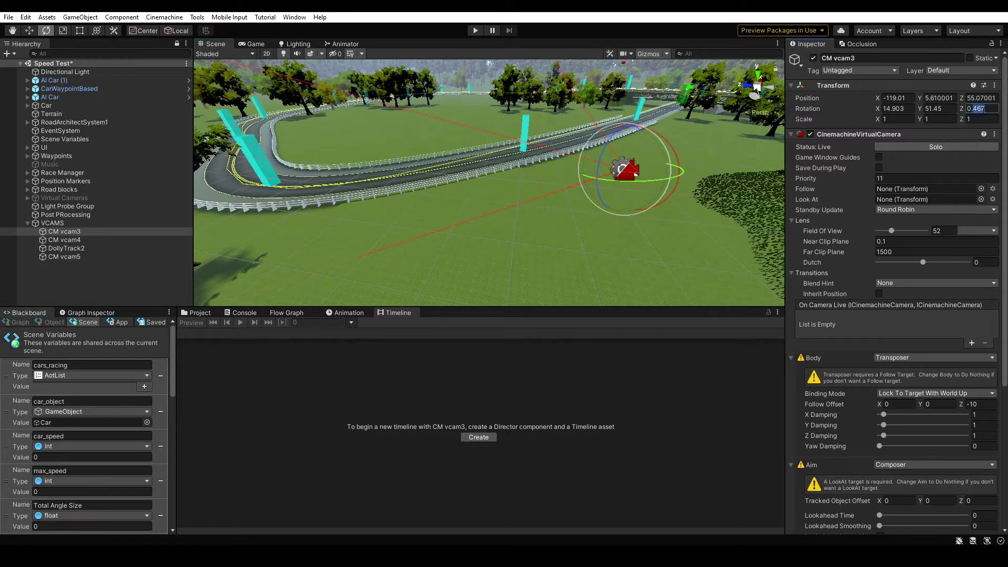
{"action": "type", "text": "0.0"}
{"action": "left_click", "coordinate": [249, 44]}
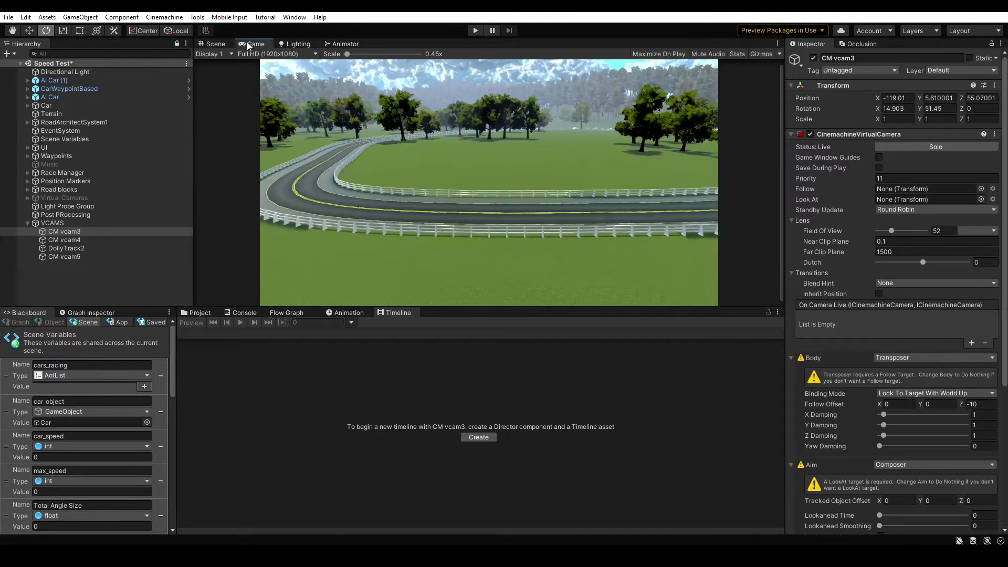
{"action": "left_click", "coordinate": [210, 54]}
{"action": "left_click", "coordinate": [206, 45]}
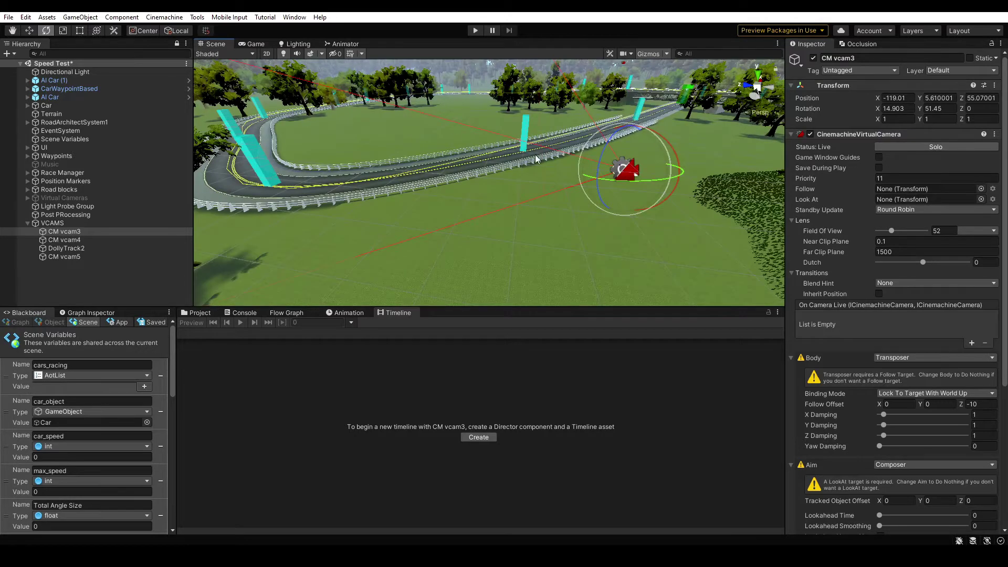
{"action": "left_click_drag", "start_coordinate": [632, 180], "coordinate": [673, 175]}
Place DollyTrack2 across the road at about X -56.4, Y 7.9, Z -163.1 and rotate it to about Y -61.2
{"action": "left_click", "coordinate": [123, 247]}
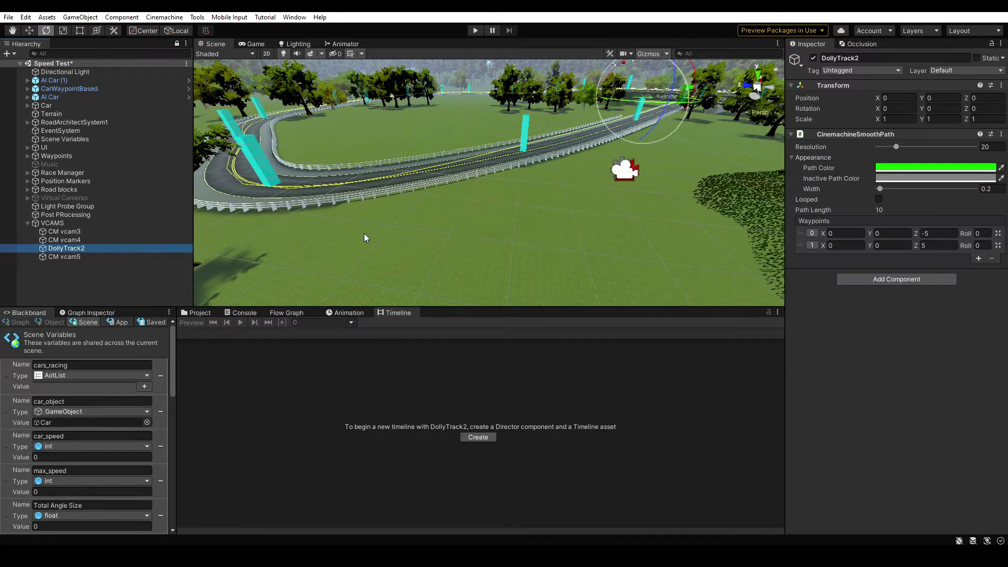
{"action": "left_click_drag", "start_coordinate": [363, 233], "coordinate": [429, 116], "text": "alt"}
{"action": "left_click", "coordinate": [64, 240]}
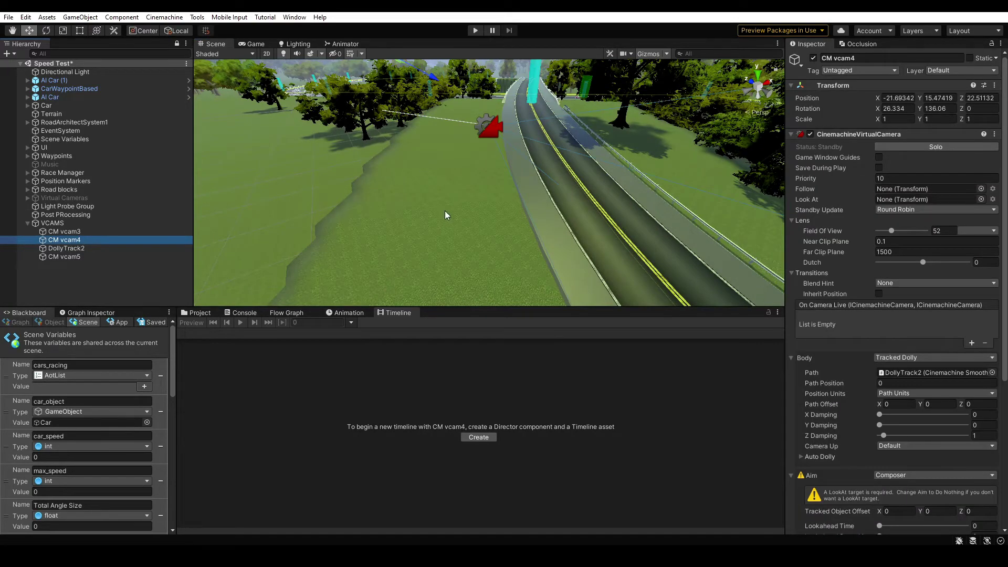
{"action": "mouse_move", "coordinate": [515, 168]}
{"action": "right_mouse_down"}
{"action": "mouse_move", "coordinate": [546, 166]}
{"action": "mouse_move", "coordinate": [492, 226]}
{"action": "mouse_move", "coordinate": [622, 207]}
{"action": "mouse_move", "coordinate": [579, 155]}
{"action": "mouse_move", "coordinate": [527, 170]}
{"action": "right_mouse_up"}
{"action": "left_click", "coordinate": [526, 171]}
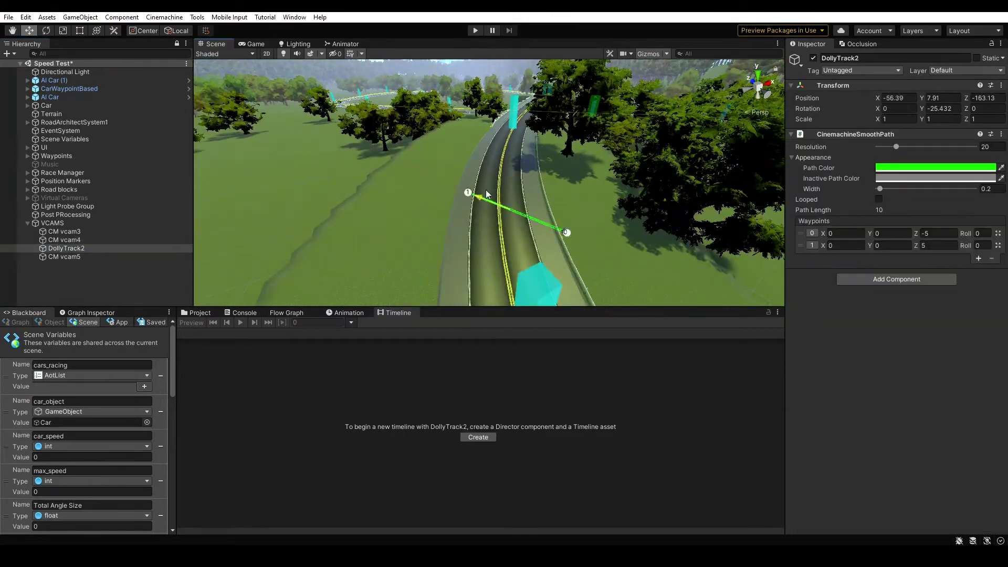
{"action": "key", "text": "e"}
Turn CM vcam4 to look along the road by setting its Y rotation to 30.3
{"action": "left_click", "coordinate": [64, 239]}
{"action": "left_click", "coordinate": [939, 108]}
{"action": "type", "text": "3.1"}
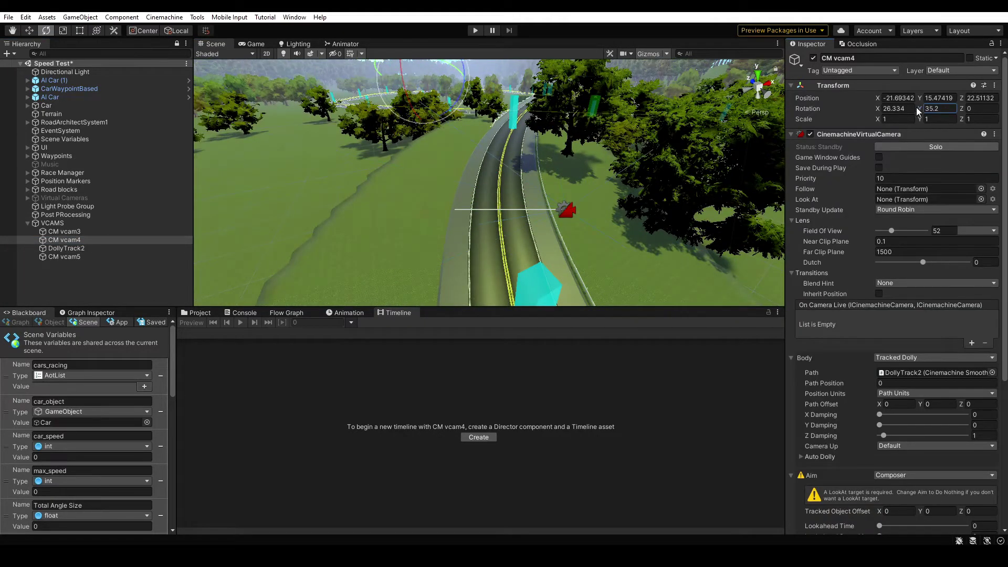
{"action": "key", "text": "BackSpace"}
{"action": "key", "text": "BackSpace"}
{"action": "type", "text": "0.3"}
Set CM vcam4's priority to 12 and tilt it to about X 16.6, checking its shot in the Game view
{"action": "left_click", "coordinate": [888, 178]}
{"action": "type", "text": "12"}
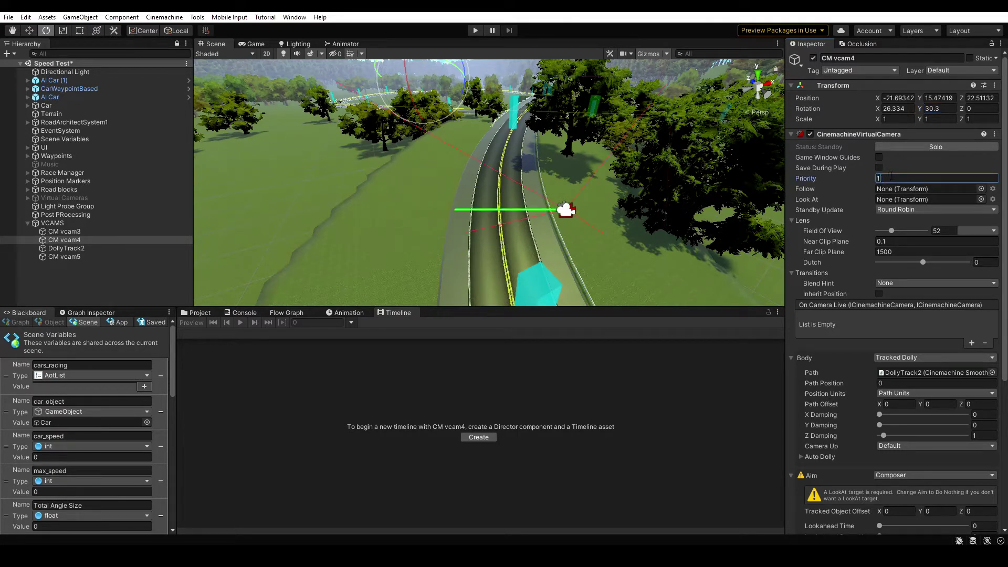
{"action": "left_click", "coordinate": [252, 44]}
{"action": "left_click", "coordinate": [215, 44]}
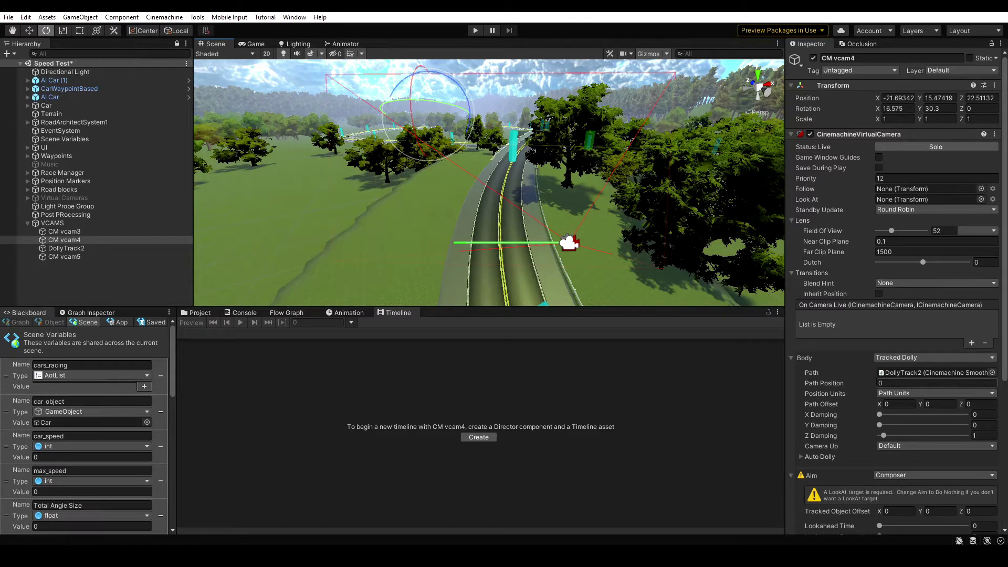
Try a third waypoint on DollyTrack2 and remove it again
{"action": "scroll", "coordinate": [471, 288], "scroll_direction": "up", "scroll_amount": 2}
{"action": "scroll", "coordinate": [471, 287], "scroll_direction": "up", "scroll_amount": 3}
{"action": "right_click_drag", "start_coordinate": [471, 287], "coordinate": [473, 320]}
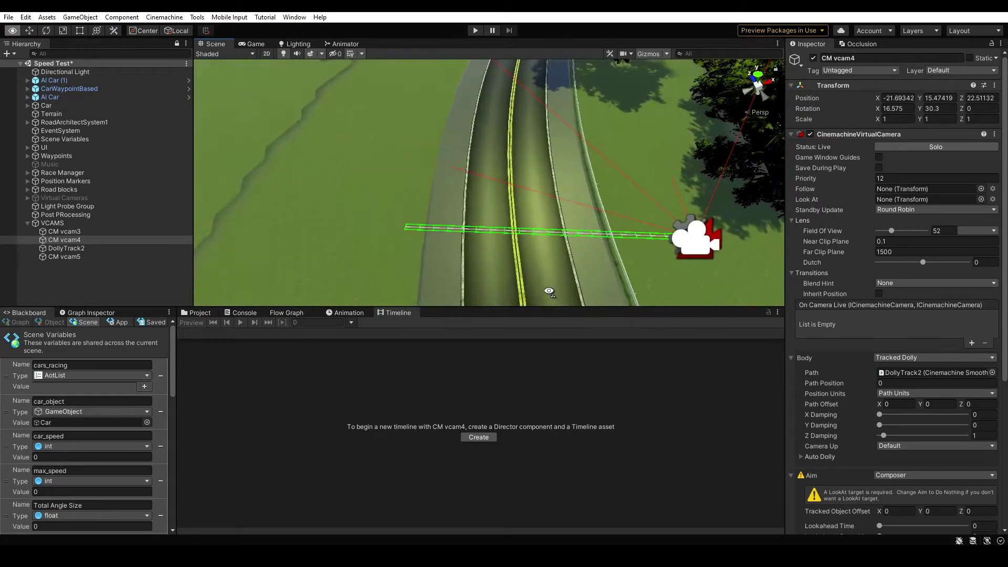
{"action": "left_click", "coordinate": [64, 248]}
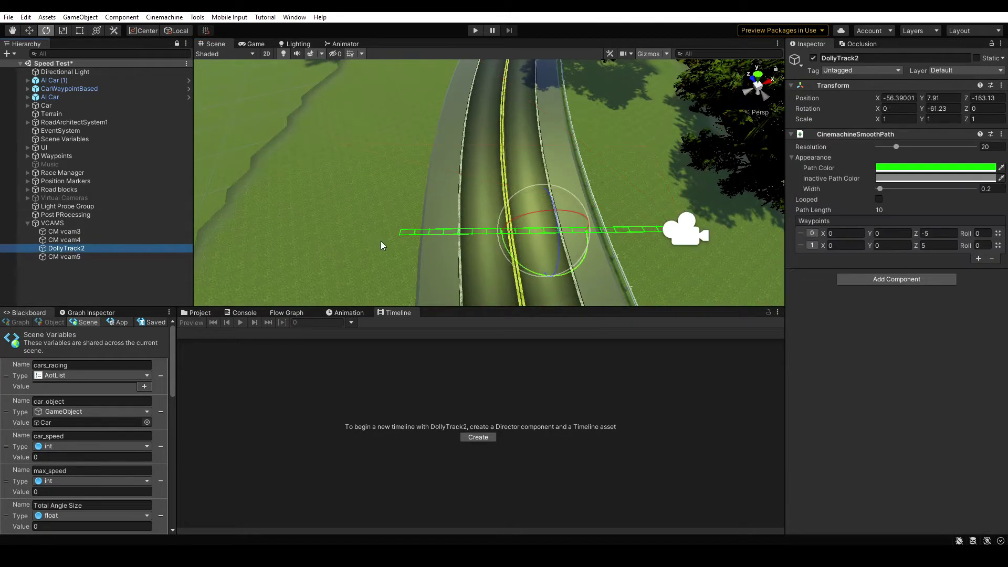
{"action": "key", "text": "w"}
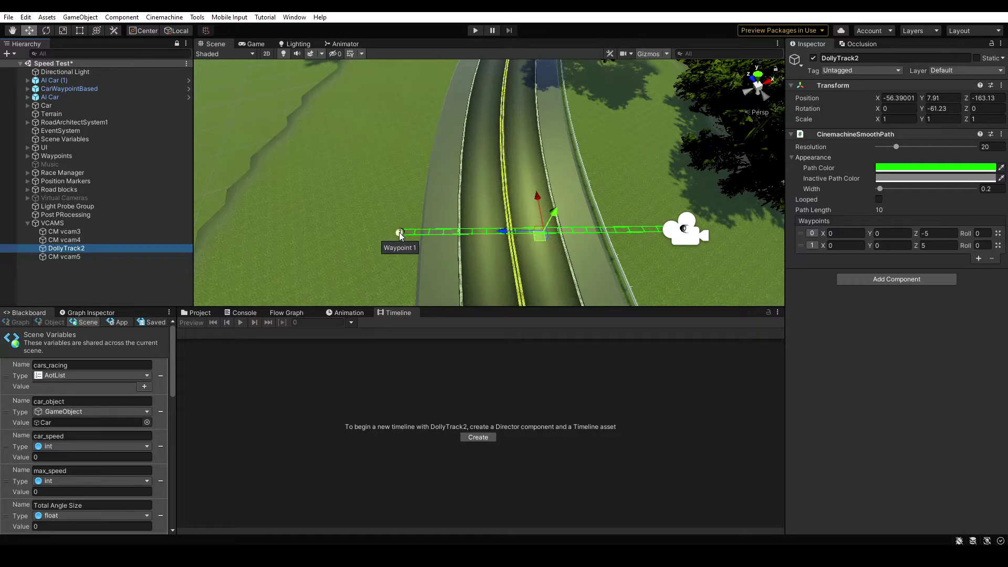
{"action": "left_click", "coordinate": [978, 258]}
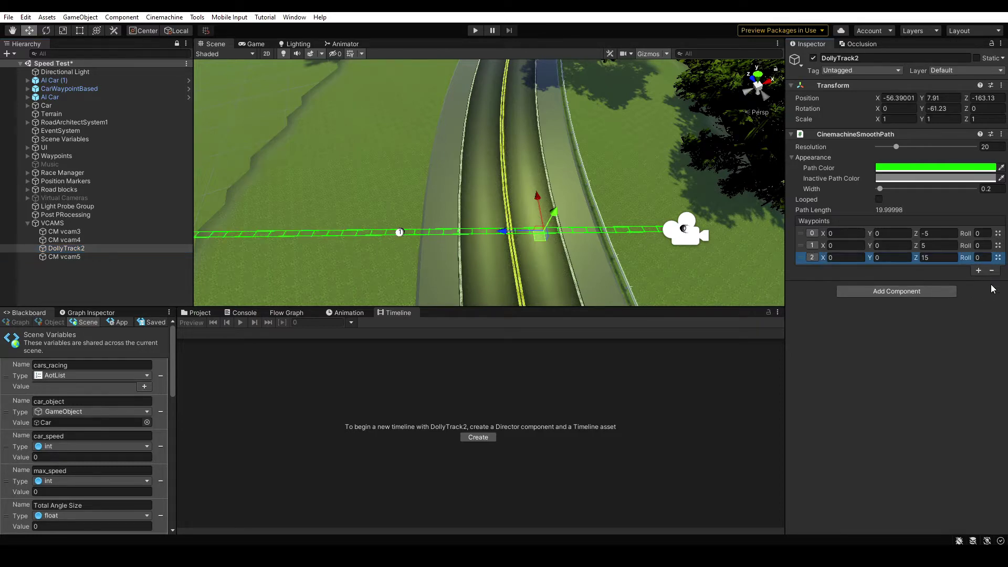
{"action": "left_click", "coordinate": [992, 271]}
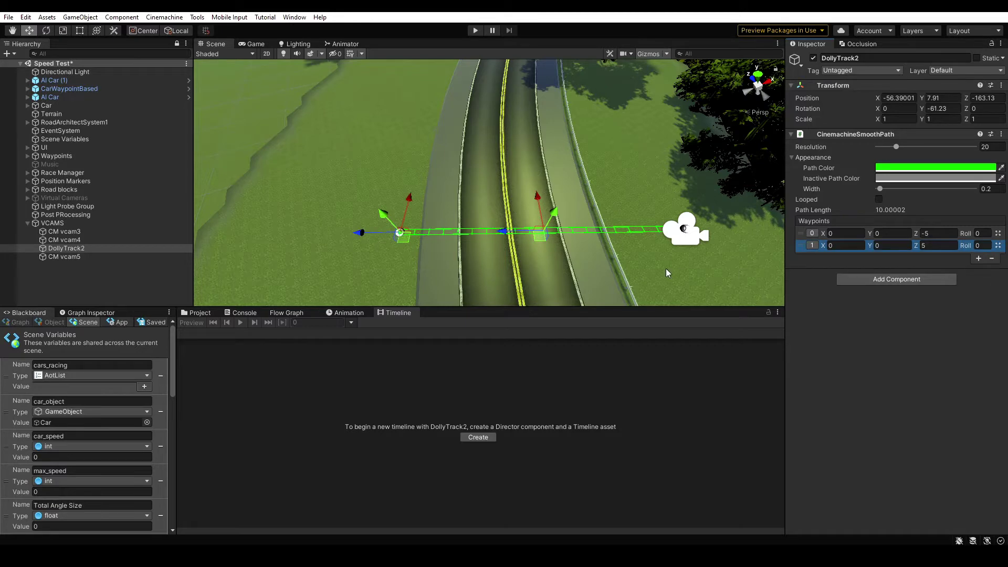
Lengthen DollyTrack2 by moving waypoint 1 to about X -1, Y 2.4, Z 5 and waypoint 0 to about X 0, Y 0, Z -5.8
{"action": "left_click_drag", "start_coordinate": [400, 230], "coordinate": [339, 238]}
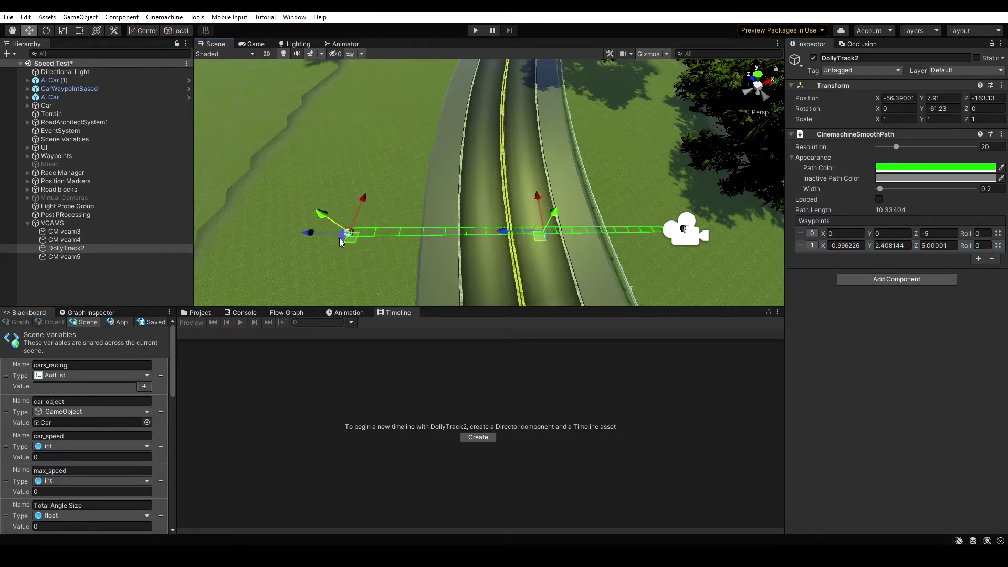
{"action": "left_click", "coordinate": [684, 230]}
{"action": "left_click_drag", "start_coordinate": [685, 231], "coordinate": [708, 229]}
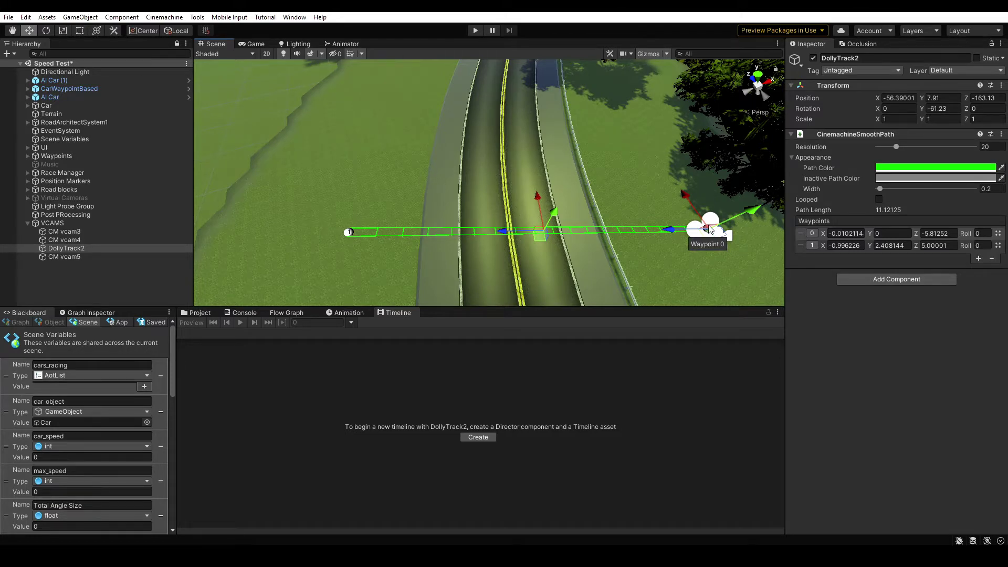
Set CM vcam5's priority to 15, check its shot in the Game view and return to the Scene view
{"action": "left_click", "coordinate": [131, 256]}
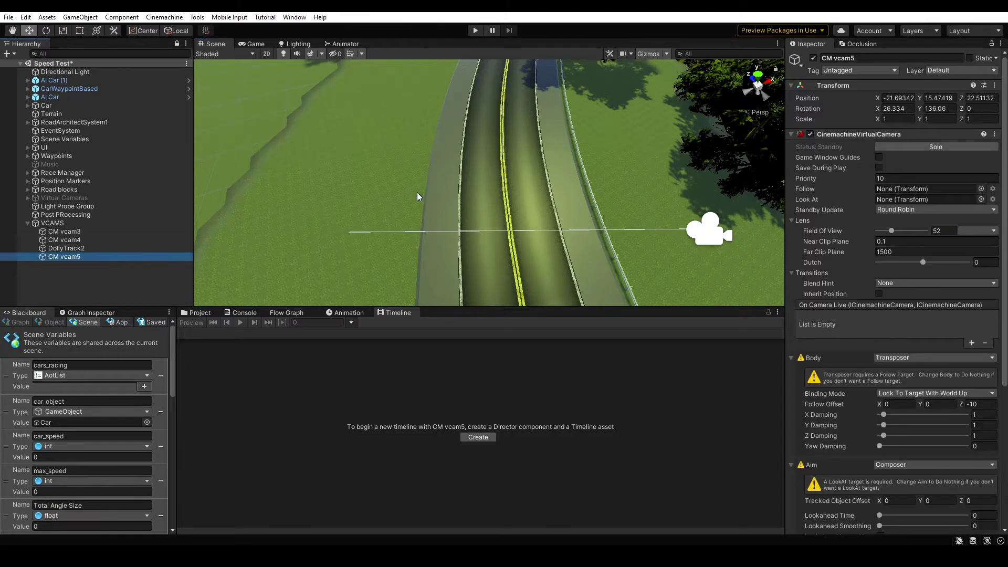
{"action": "right_click_drag", "start_coordinate": [477, 179], "coordinate": [492, 78]}
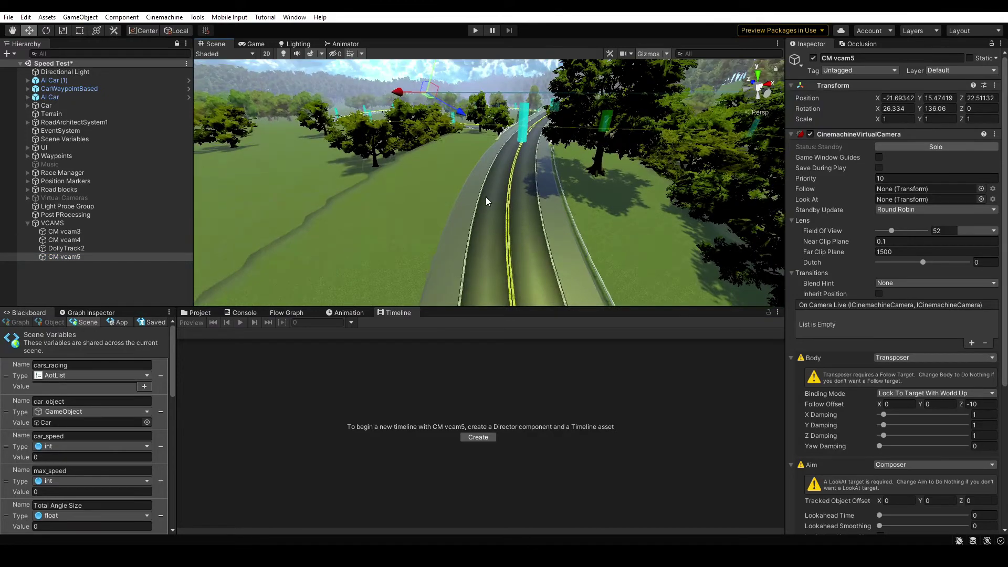
{"action": "key", "text": "f"}
{"action": "right_click_drag", "start_coordinate": [731, 175], "coordinate": [656, 181]}
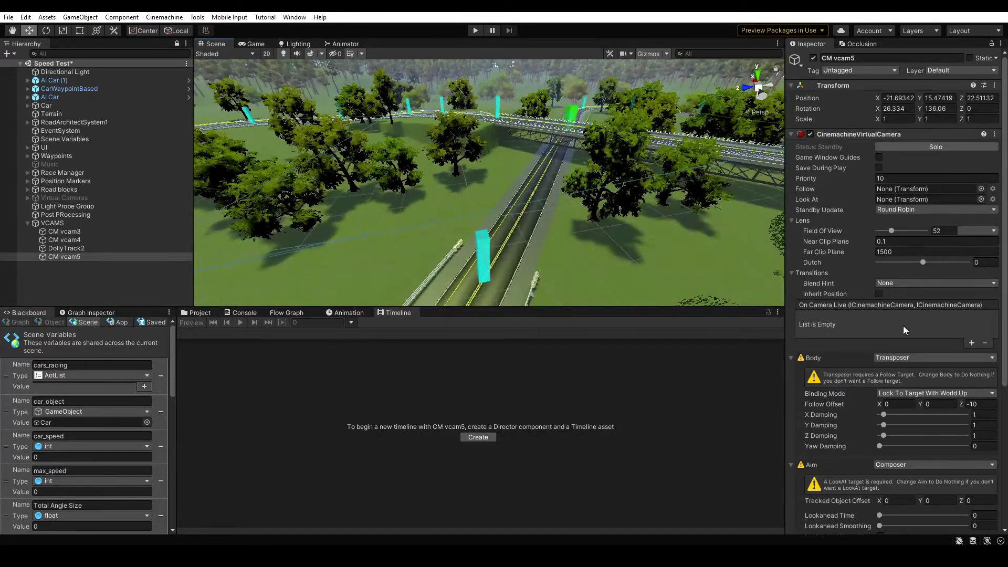
{"action": "left_click", "coordinate": [893, 178]}
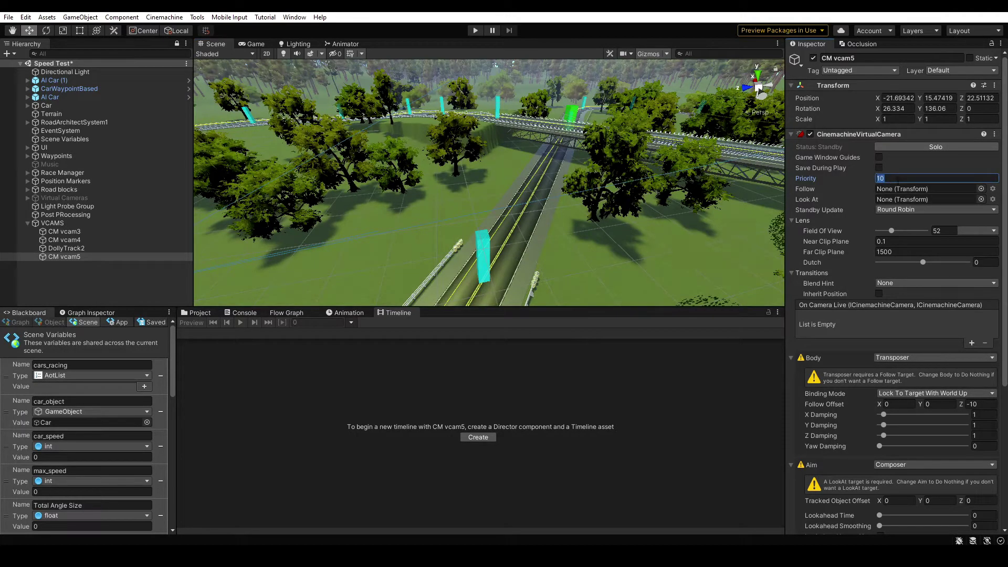
{"action": "type", "text": "15"}
{"action": "left_click", "coordinate": [255, 44]}
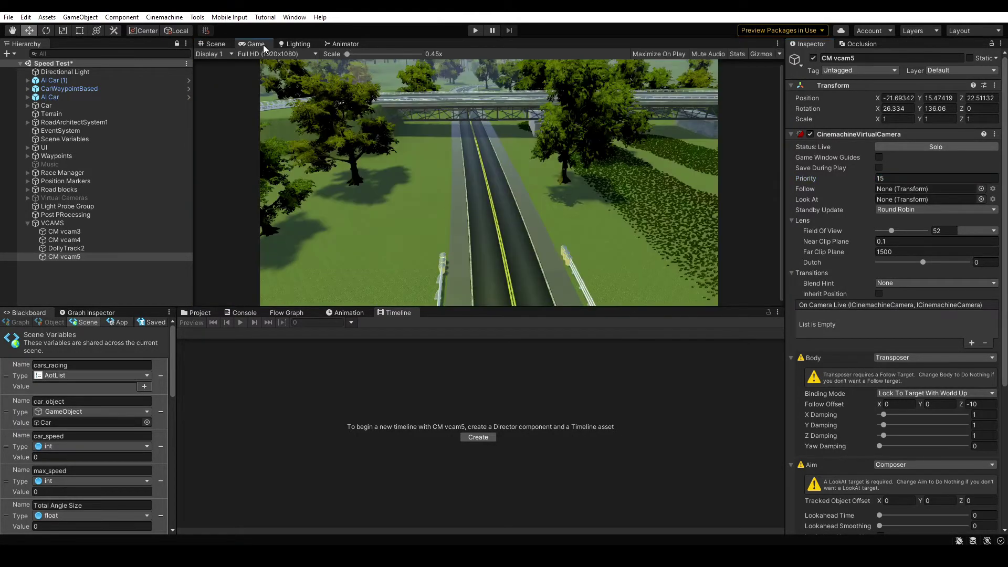
{"action": "left_click", "coordinate": [216, 44]}
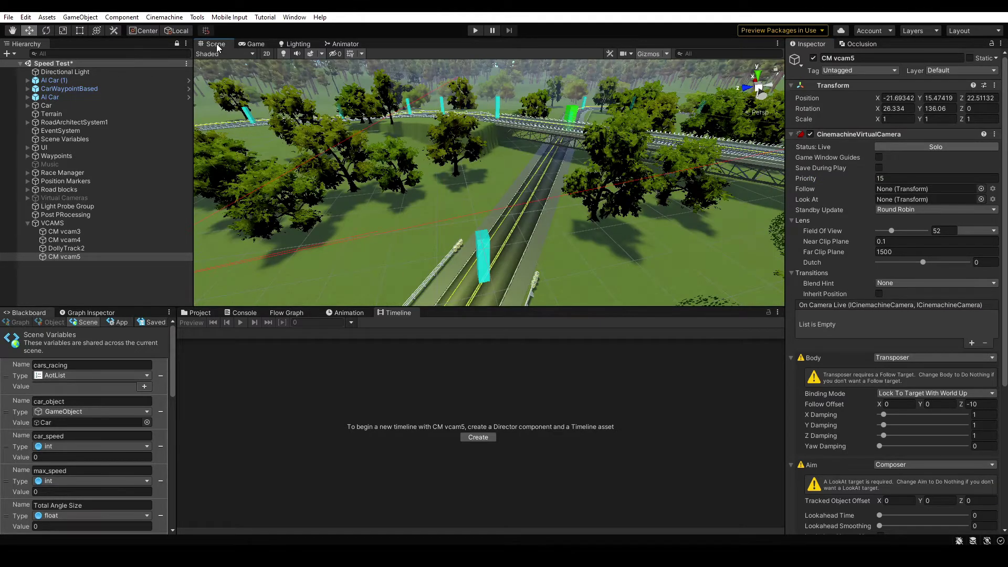
Create a timeline with a director component for VCAMS and save it as VCAMSTimeline in the Prefabs folder
{"action": "left_click", "coordinate": [138, 223]}
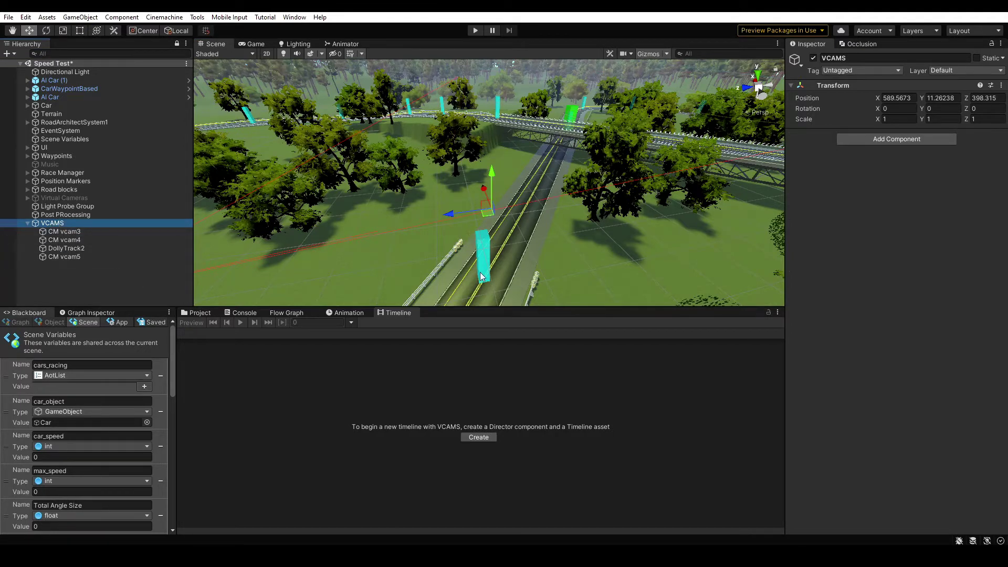
{"action": "left_click", "coordinate": [478, 437]}
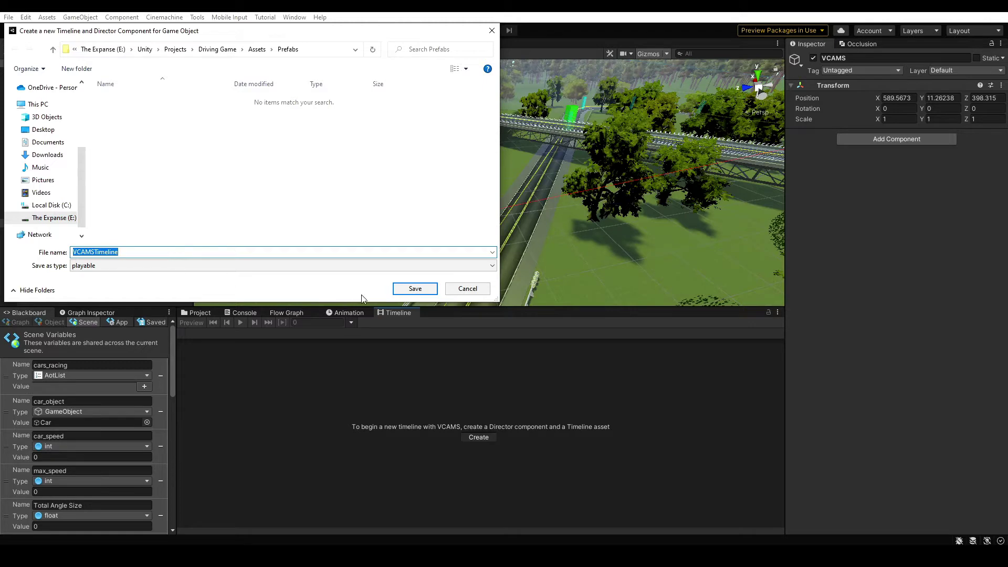
{"action": "left_click", "coordinate": [415, 289]}
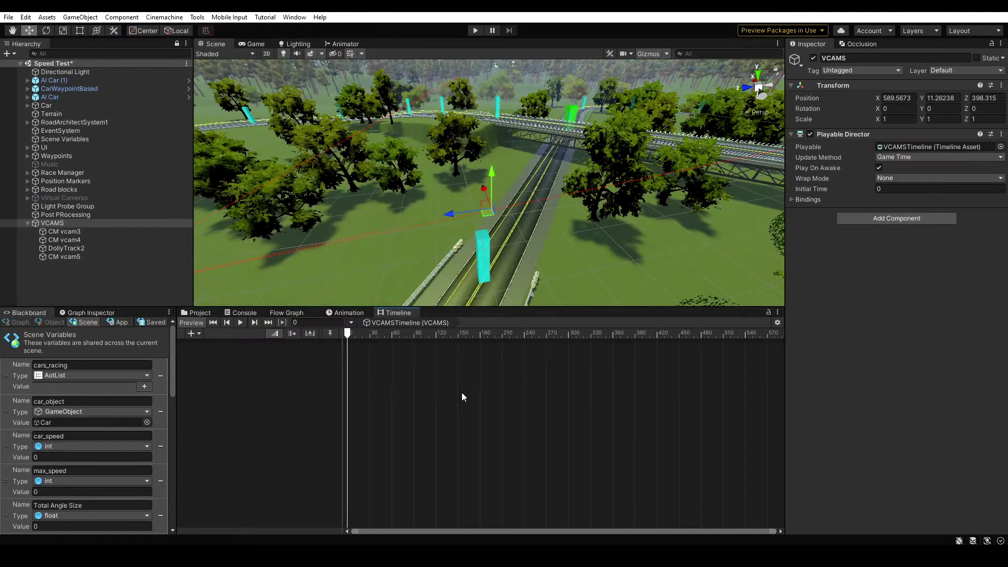
Add a Cinemachine track to VCAMSTimeline and bind Follow Camera as its Cinemachine Brain
{"action": "right_click", "coordinate": [237, 362]}
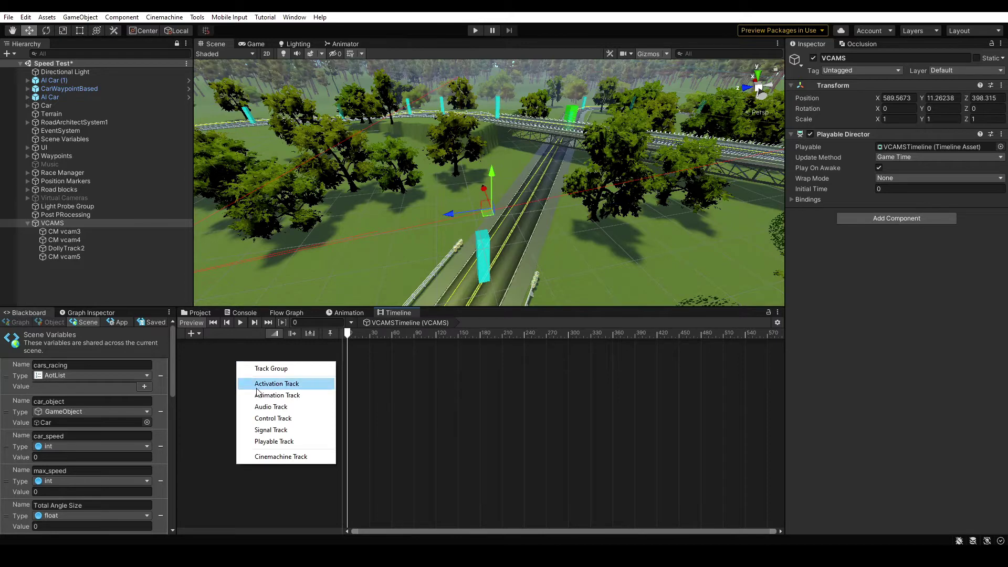
{"action": "left_click", "coordinate": [297, 457]}
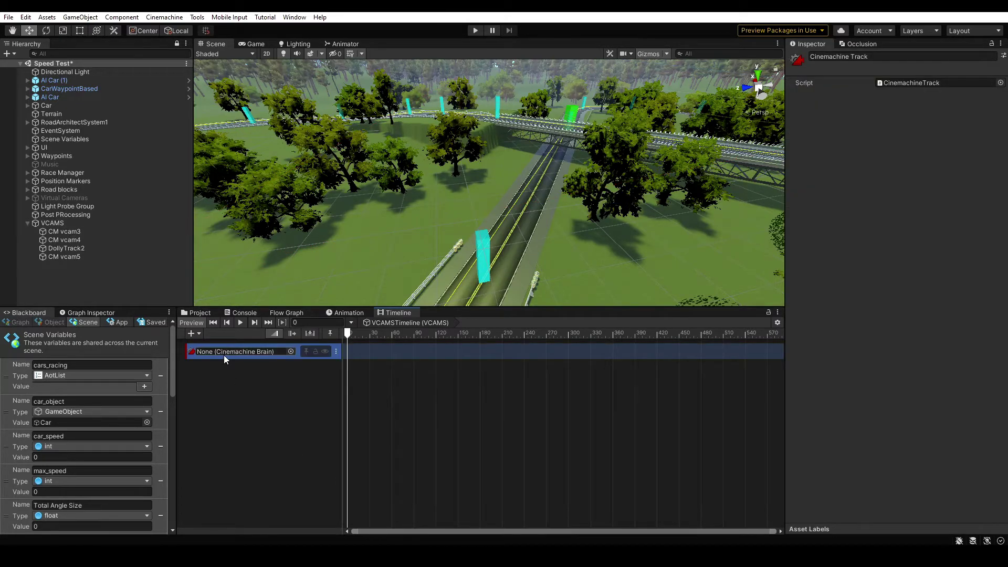
{"action": "left_click", "coordinate": [291, 352]}
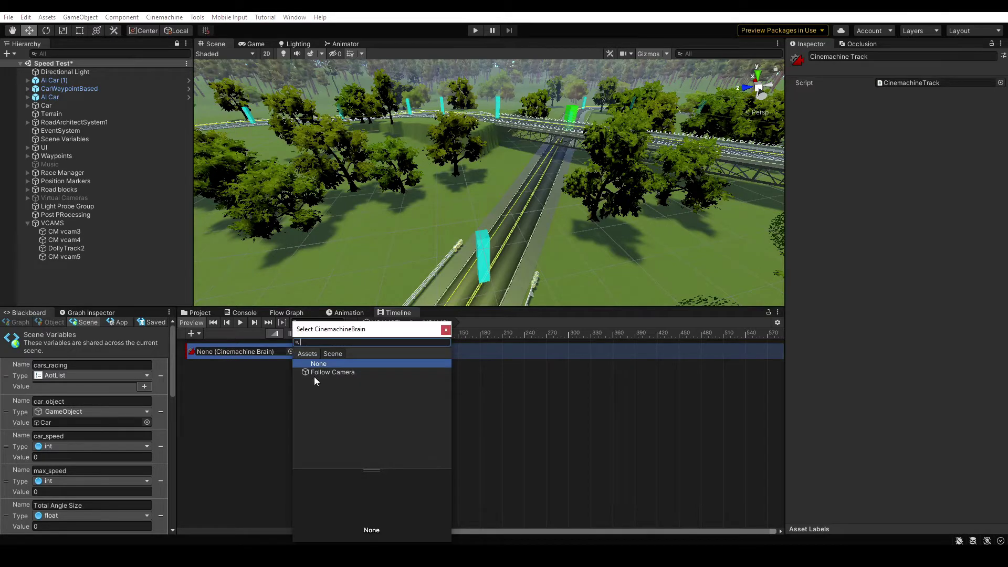
{"action": "left_click", "coordinate": [328, 373]}
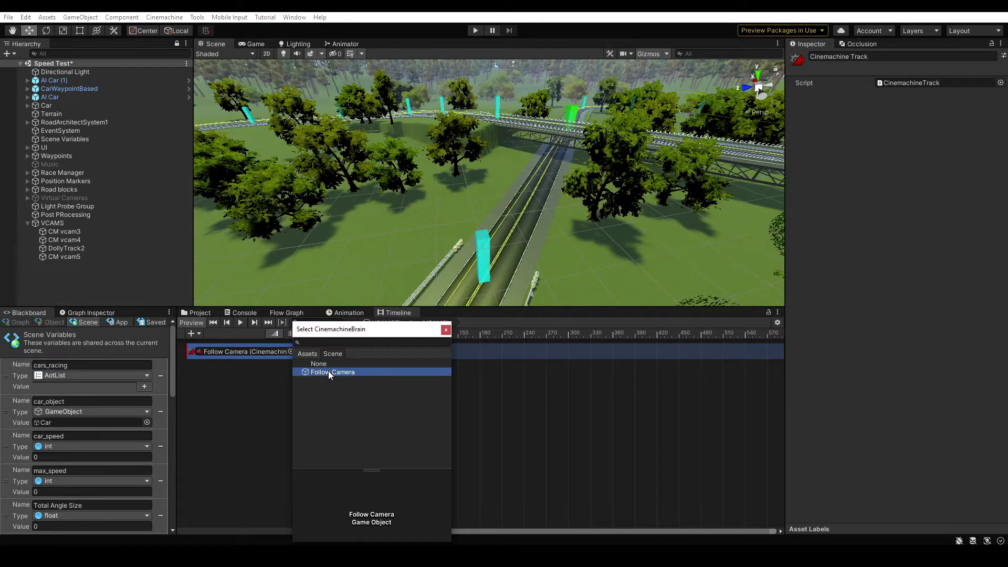
{"action": "left_click", "coordinate": [328, 371]}
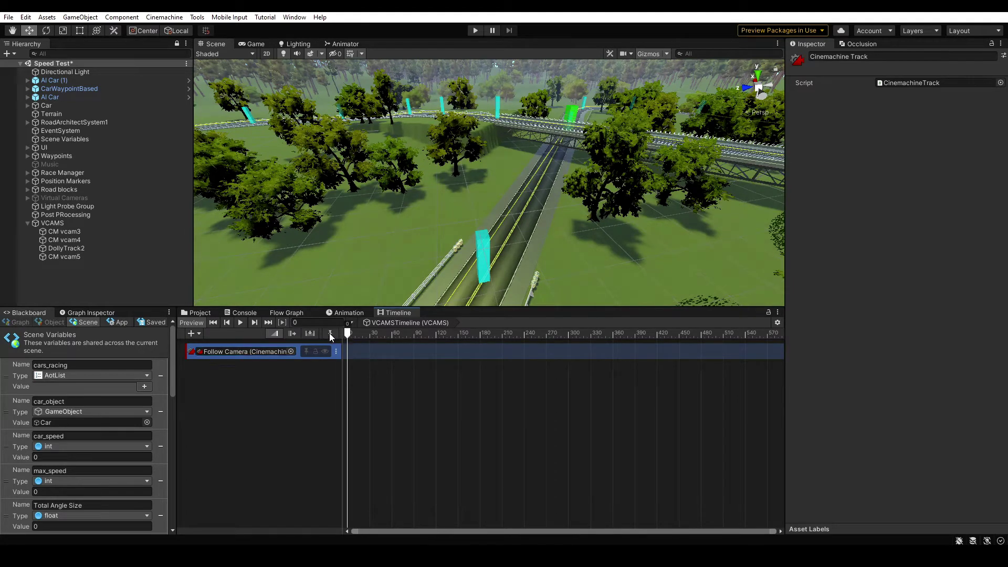
Add a Cinemachine shot starting at frame 0, assign CM vcam3 as its virtual camera and play the timeline
{"action": "right_click", "coordinate": [358, 351]}
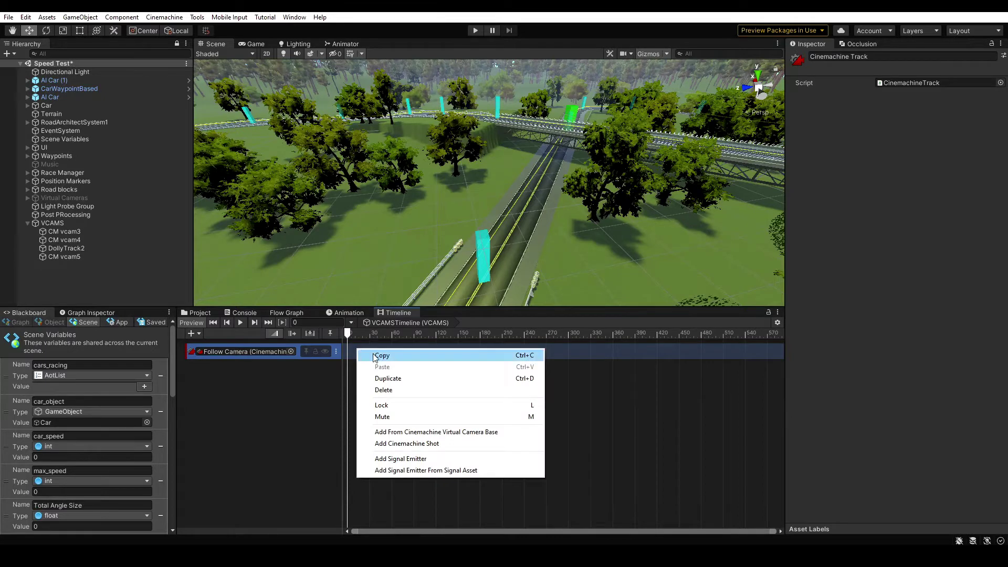
{"action": "left_click", "coordinate": [406, 444]}
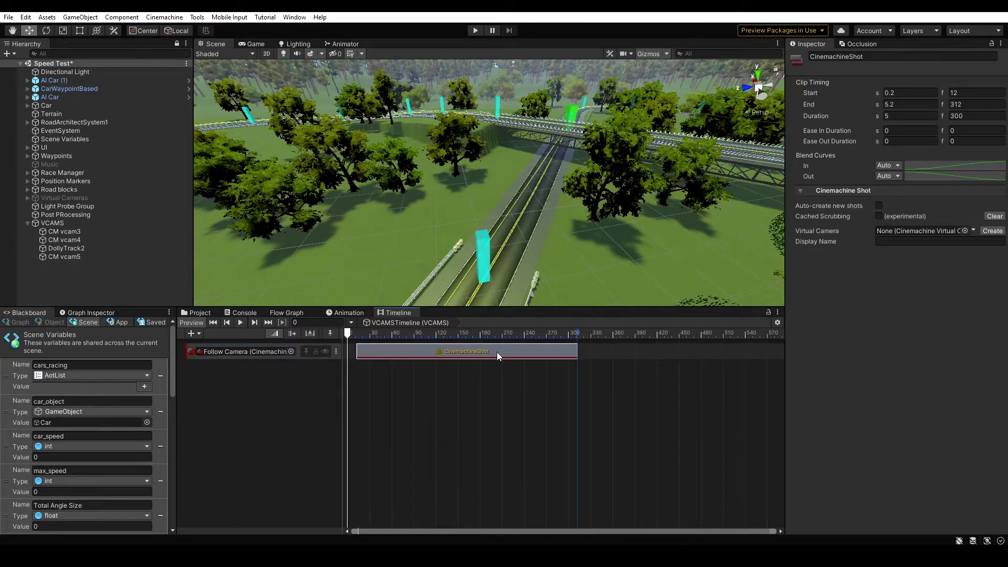
{"action": "left_click_drag", "start_coordinate": [497, 352], "coordinate": [446, 357]}
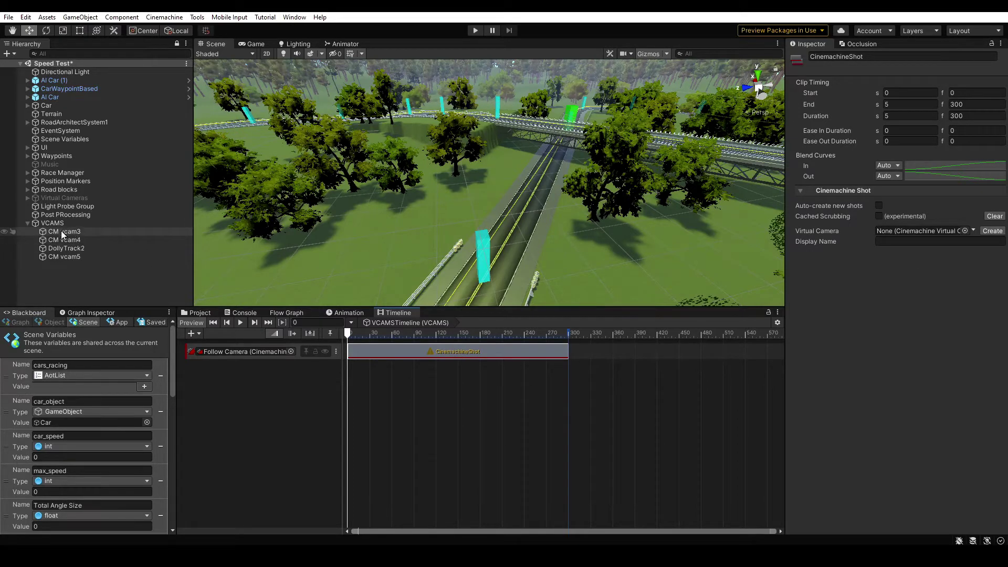
{"action": "left_click_drag", "start_coordinate": [61, 231], "coordinate": [922, 232]}
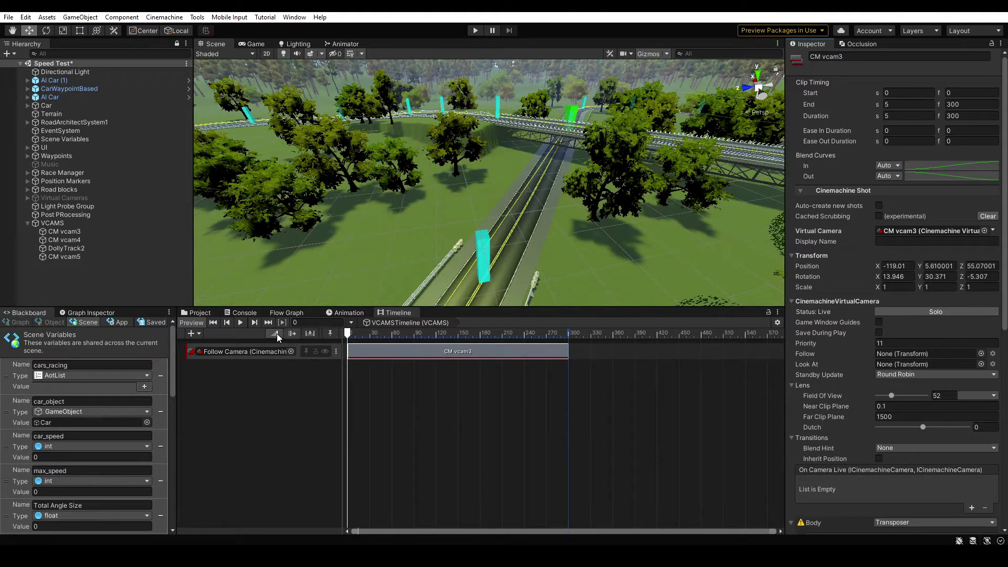
{"action": "left_click", "coordinate": [239, 322]}
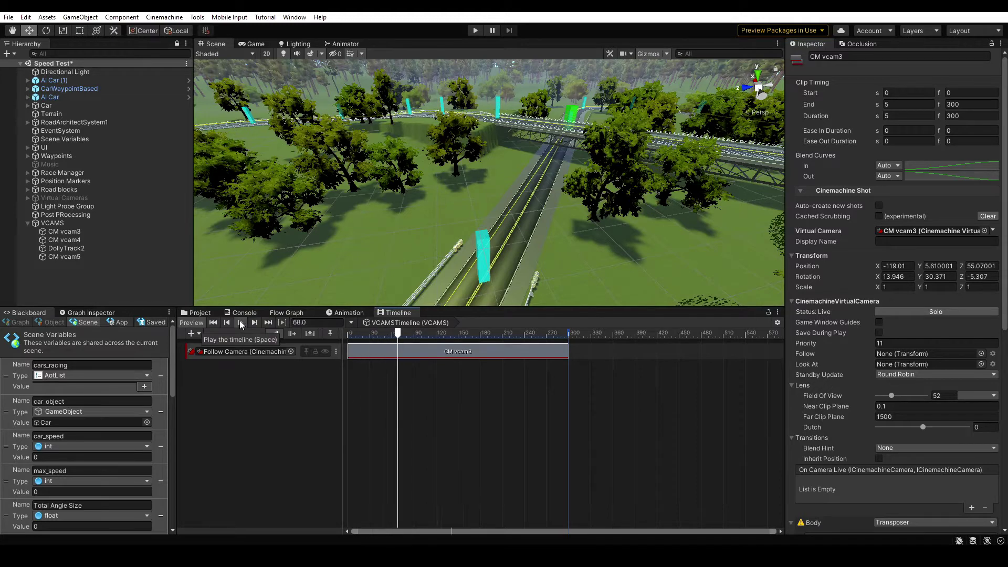
Show the Game view, move the playhead back near the start and play the timeline to preview the CM vcam3 shot
{"action": "left_click", "coordinate": [239, 321]}
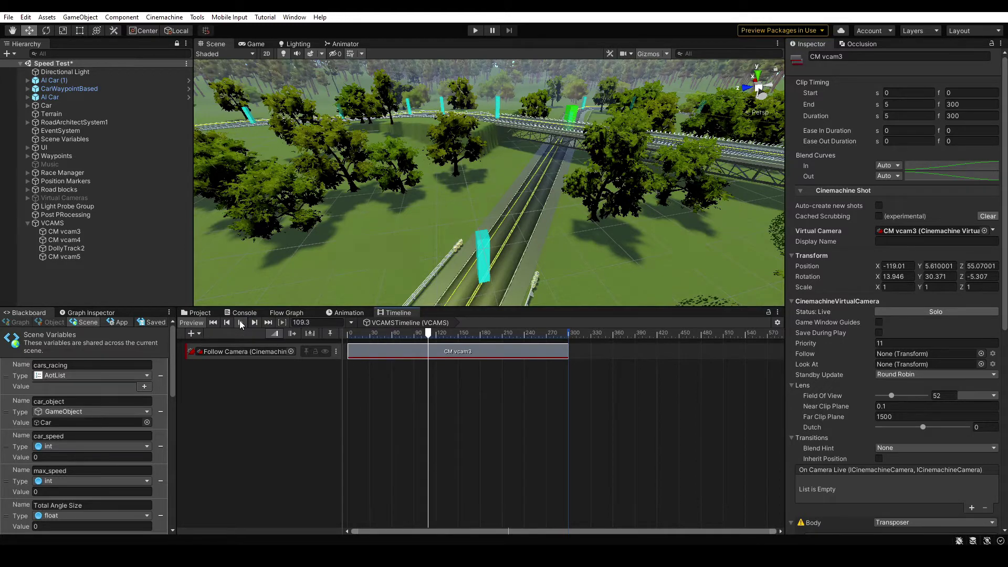
{"action": "left_click", "coordinate": [253, 43]}
{"action": "left_click_drag", "start_coordinate": [430, 339], "coordinate": [338, 336]}
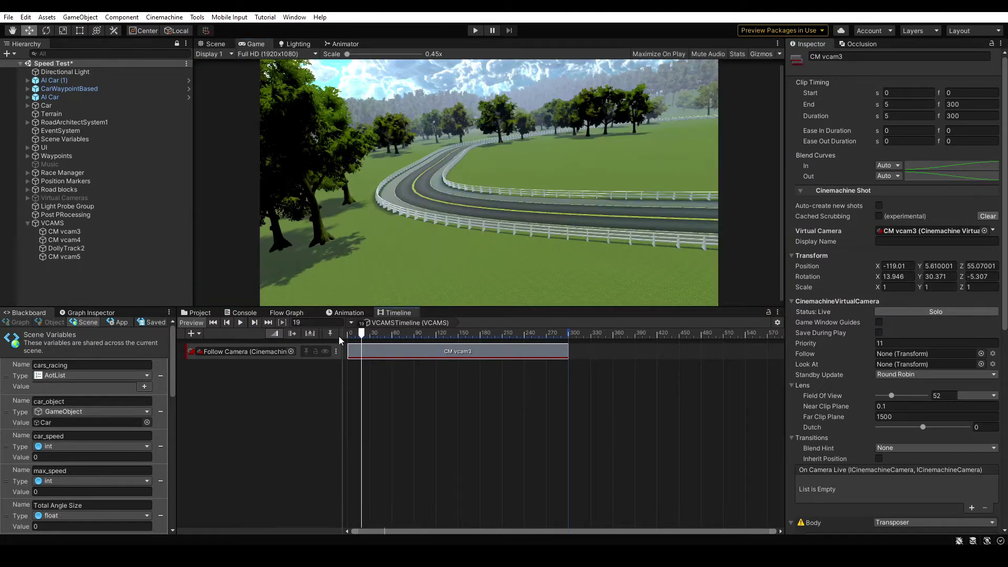
{"action": "left_click", "coordinate": [239, 324]}
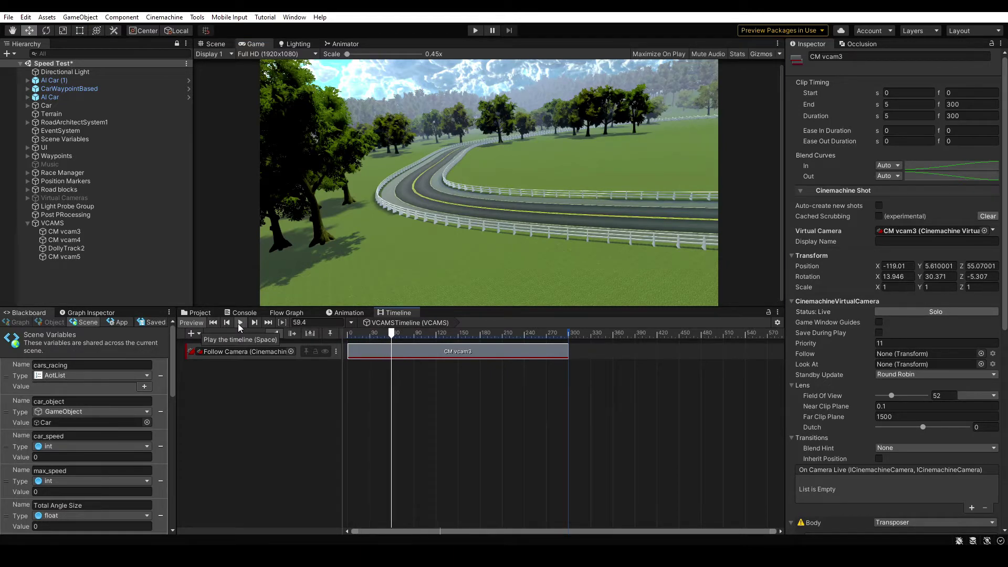
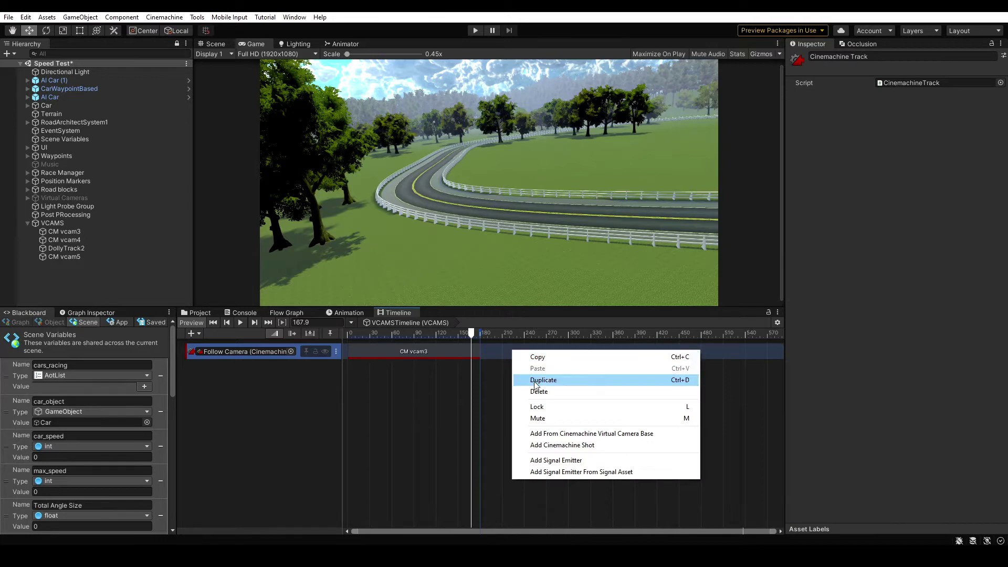
Add a second Cinemachine shot spanning frames 180 to 362 on the Follow Camera track and assign CM vcam4 as its virtual camera
{"action": "left_click", "coordinate": [559, 445]}
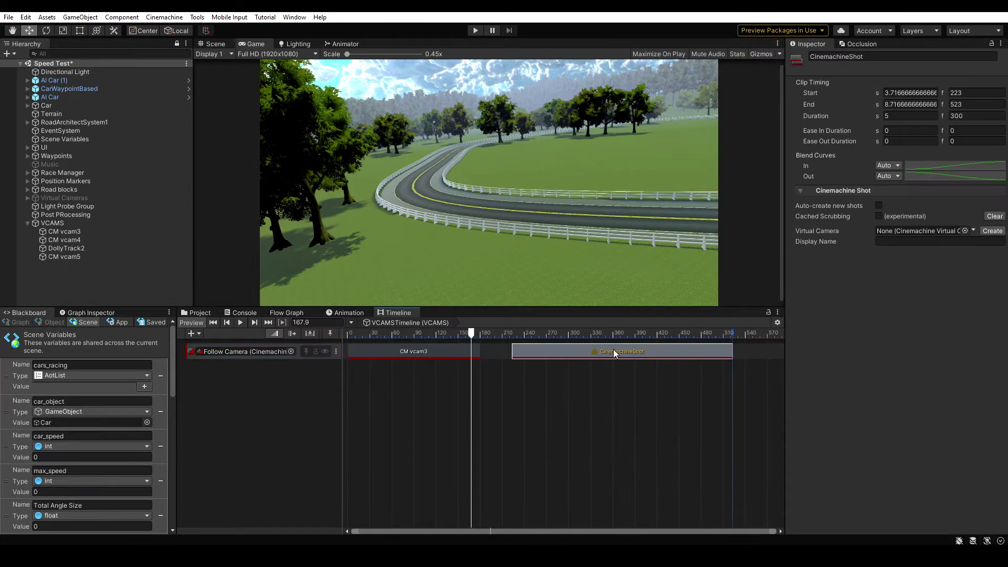
{"action": "left_click_drag", "start_coordinate": [616, 353], "coordinate": [583, 351]}
{"action": "left_click_drag", "start_coordinate": [701, 349], "coordinate": [604, 353]}
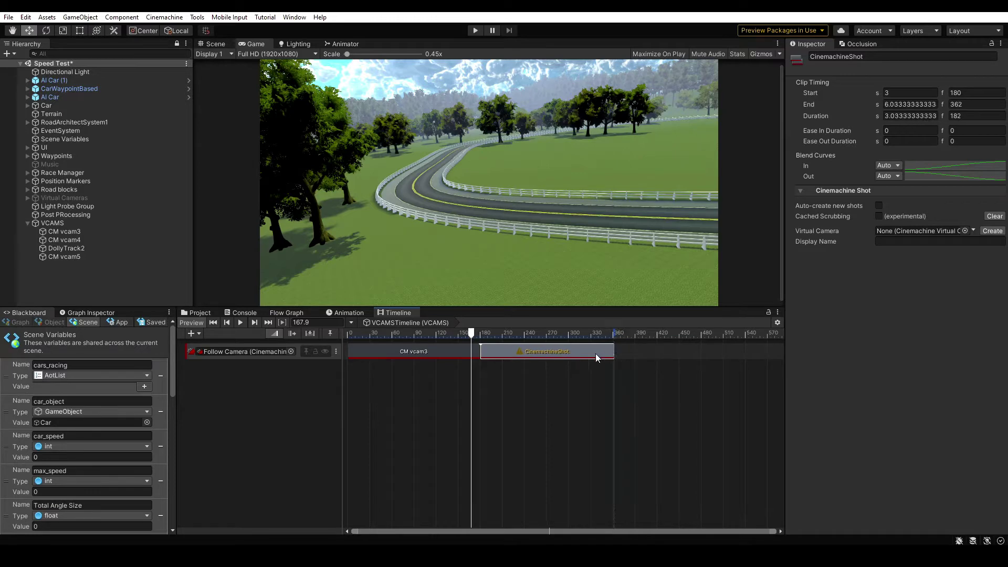
{"action": "left_click", "coordinate": [541, 336]}
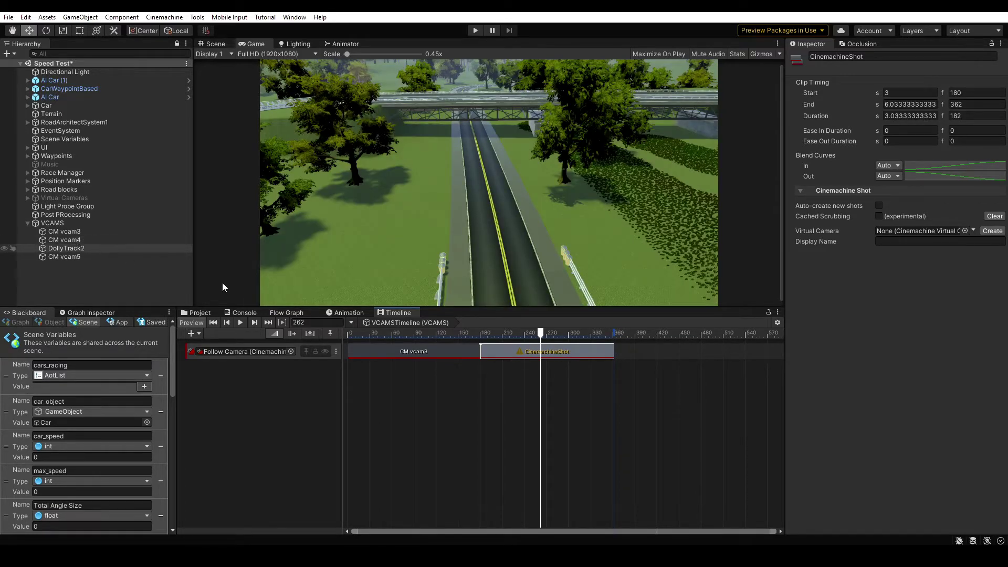
{"action": "left_click_drag", "start_coordinate": [61, 238], "coordinate": [905, 231]}
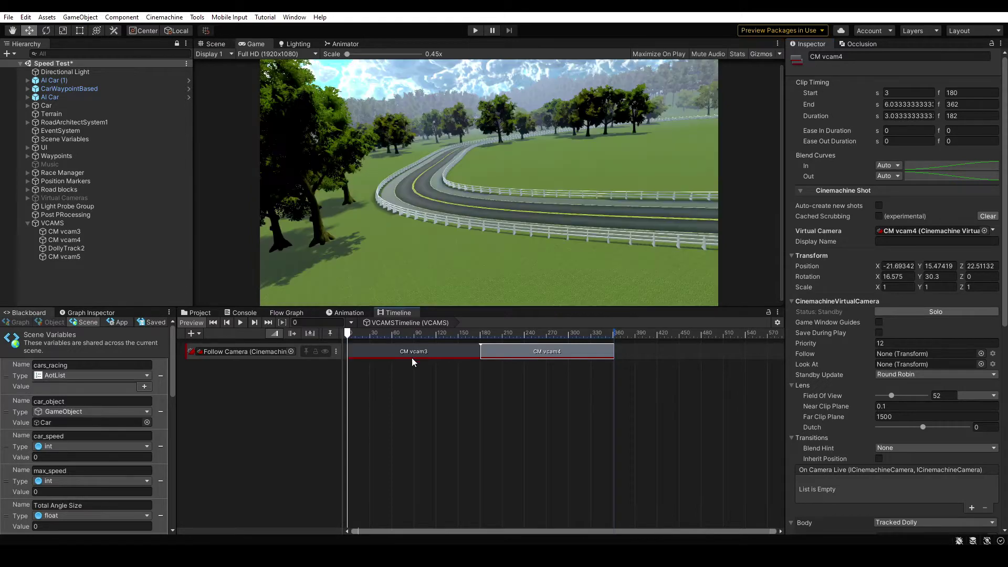
Try overlapping the CM vcam4 shot with the CM vcam3 shot as a 59-frame blend, and move it back to start at frame 180
{"action": "left_click", "coordinate": [348, 333]}
{"action": "left_click_drag", "start_coordinate": [350, 332], "coordinate": [407, 340]}
{"action": "left_click_drag", "start_coordinate": [561, 351], "coordinate": [527, 351]}
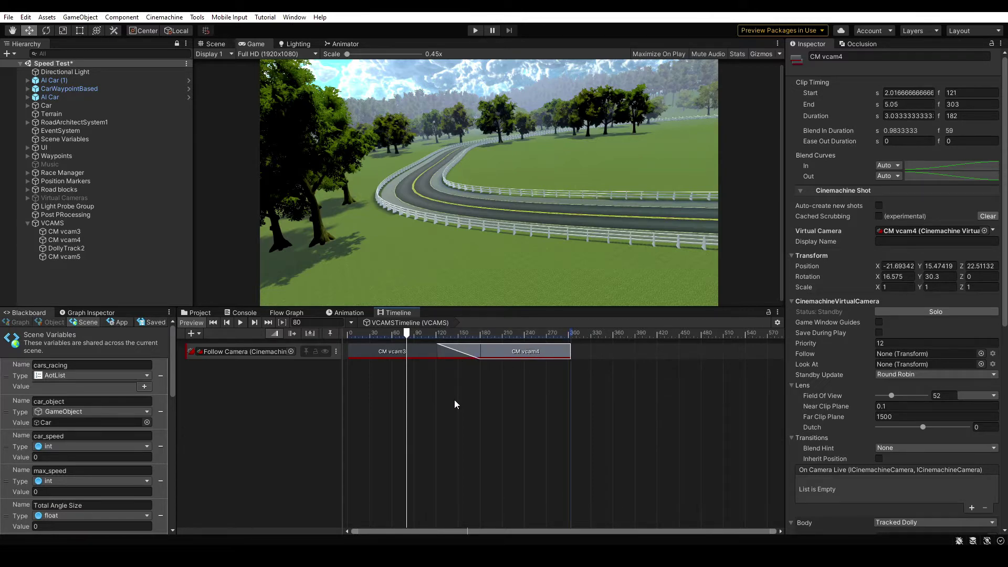
{"action": "left_click", "coordinate": [807, 343]}
{"action": "left_click_drag", "start_coordinate": [408, 336], "coordinate": [356, 337]}
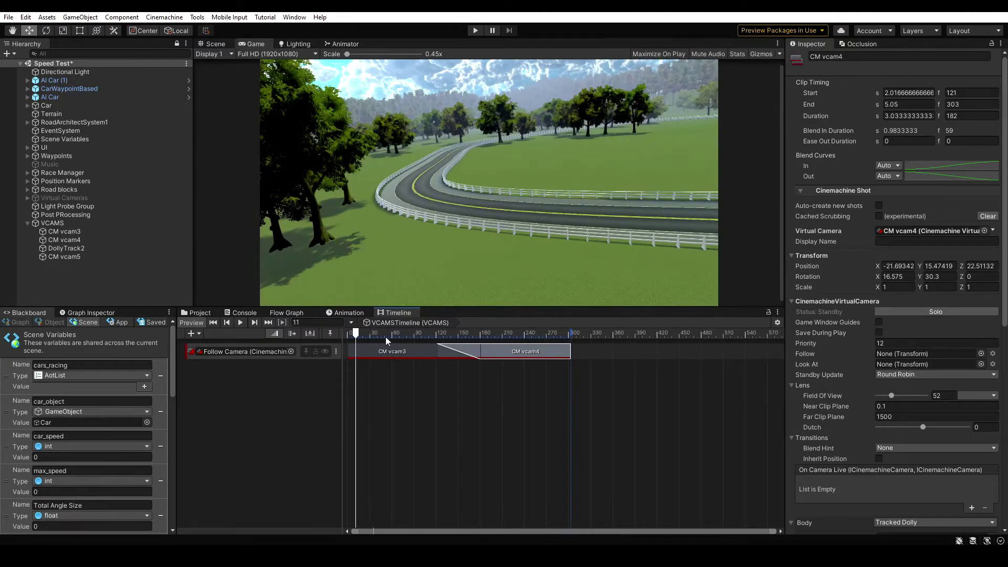
{"action": "left_click_drag", "start_coordinate": [517, 351], "coordinate": [558, 354]}
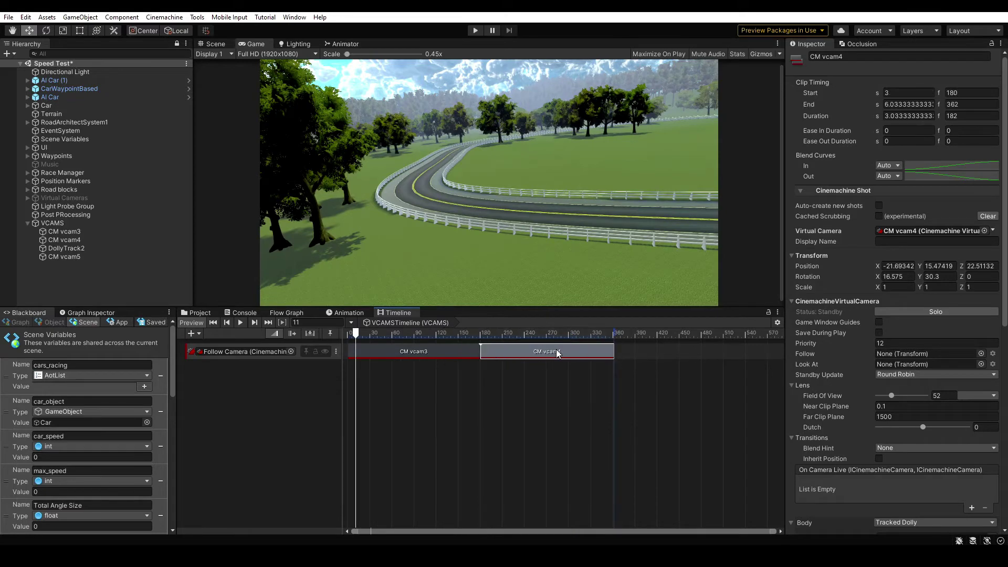
Add a third Cinemachine shot with CM vcam5 as its virtual camera, spanning frames 362 to 540 directly after the CM vcam4 shot
{"action": "right_click", "coordinate": [656, 351]}
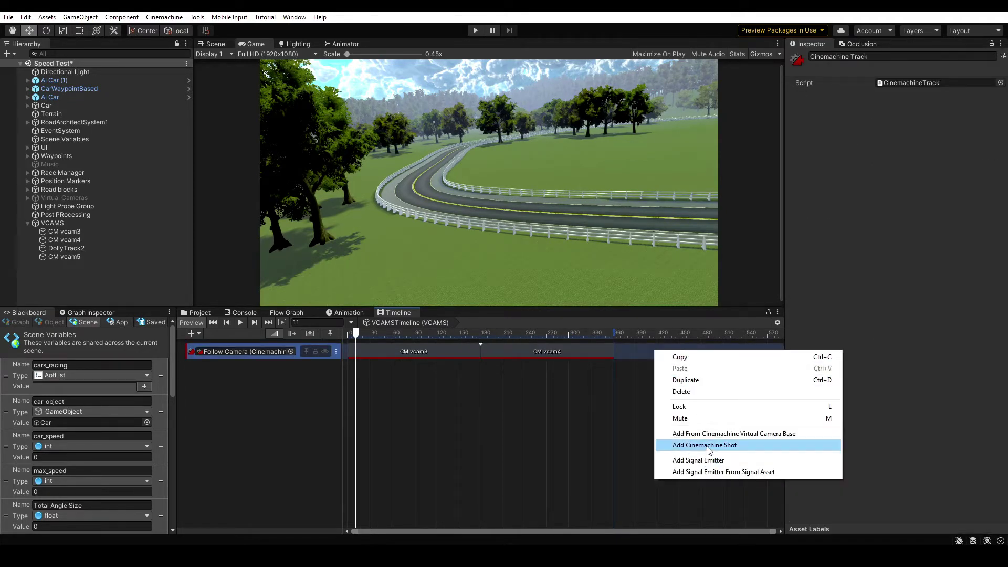
{"action": "left_click", "coordinate": [669, 445]}
{"action": "left_click_drag", "start_coordinate": [64, 256], "coordinate": [929, 231]}
{"action": "left_click_drag", "start_coordinate": [697, 352], "coordinate": [657, 355]}
{"action": "left_click_drag", "start_coordinate": [736, 352], "coordinate": [643, 348]}
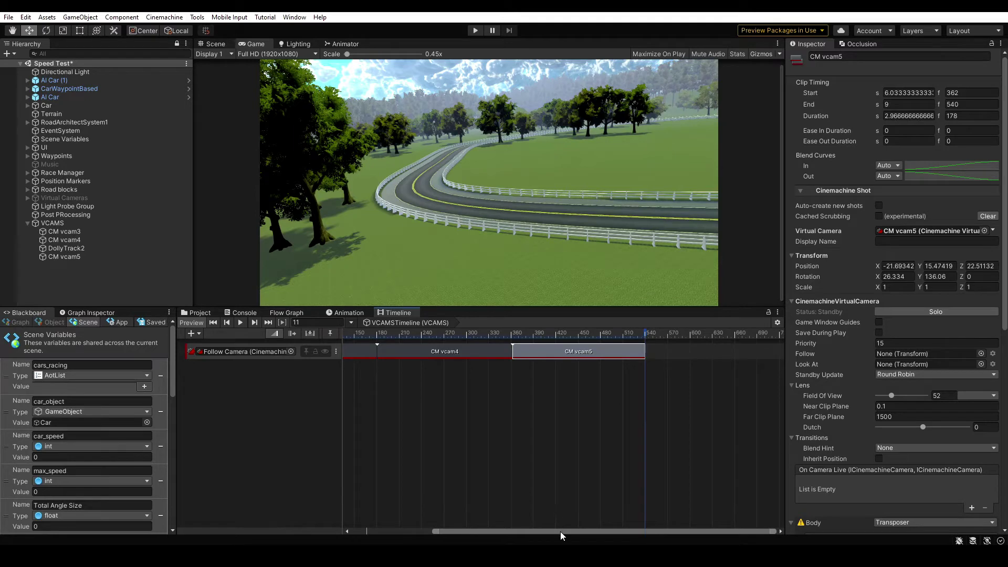
{"action": "left_click_drag", "start_coordinate": [560, 532], "coordinate": [479, 531]}
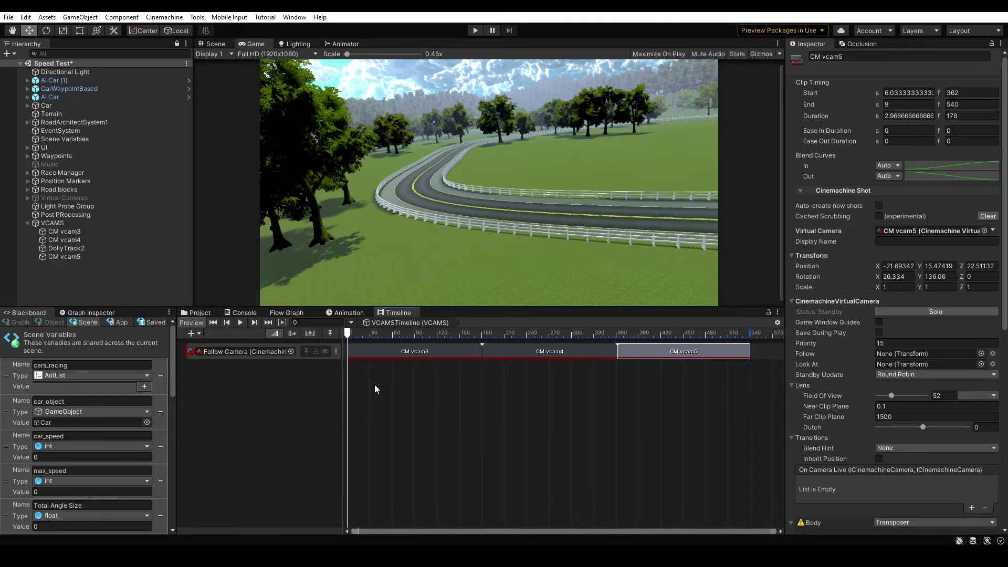
Add an Animation track to VCAMSTimeline and bind it to CM vcam3 with a new Animator
{"action": "right_click", "coordinate": [276, 373]}
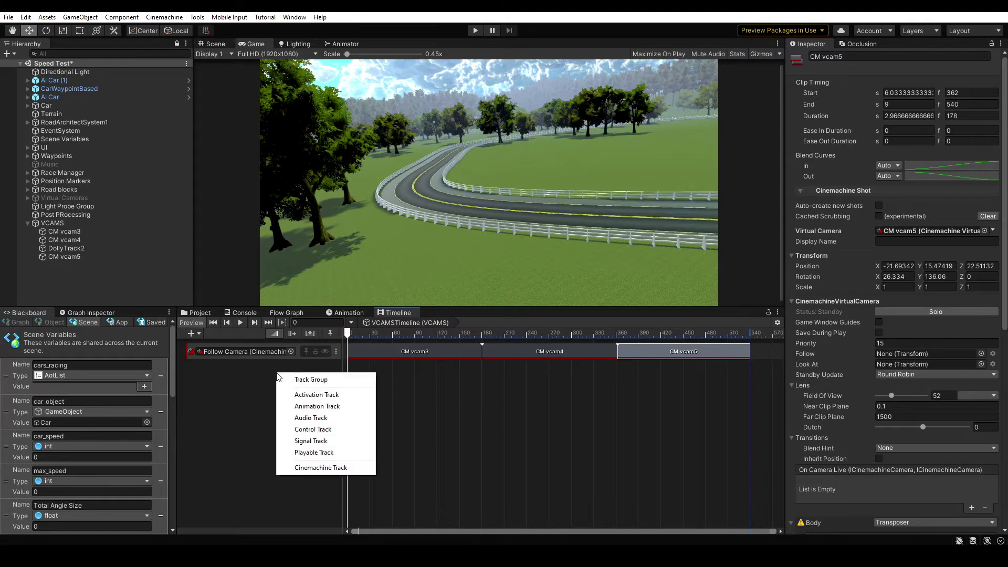
{"action": "left_click", "coordinate": [307, 407]}
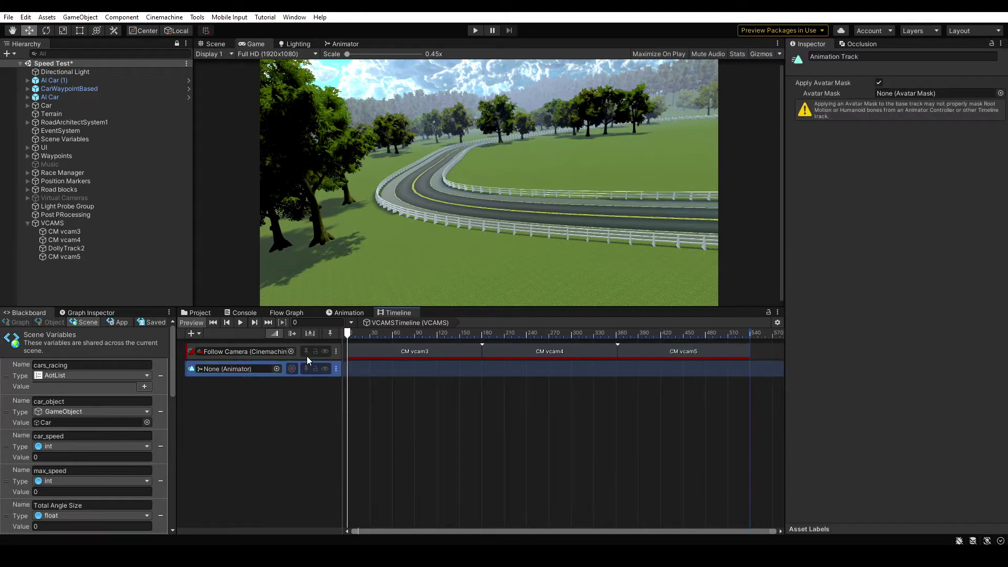
{"action": "left_click_drag", "start_coordinate": [62, 231], "coordinate": [219, 373]}
{"action": "left_click", "coordinate": [304, 376]}
{"action": "left_click", "coordinate": [84, 225]}
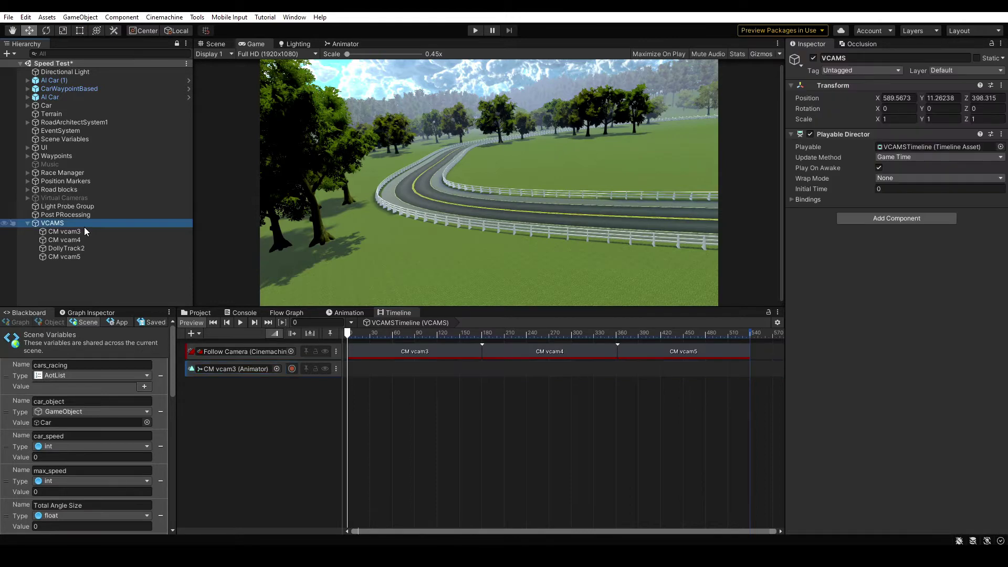
Start recording on the CM vcam3 animation track and key its Y rotation at 79.39 at frame 179
{"action": "left_click", "coordinate": [292, 369]}
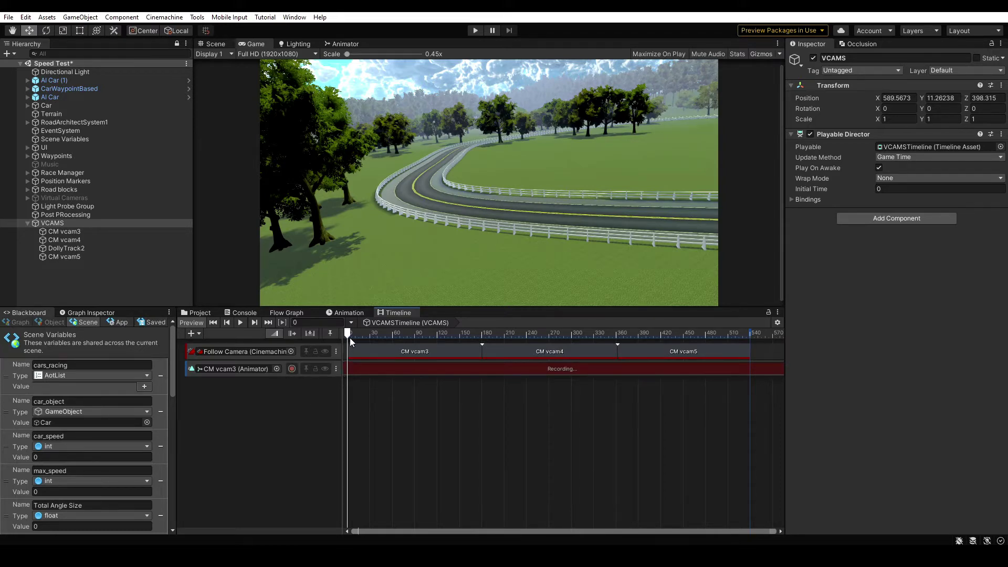
{"action": "left_click_drag", "start_coordinate": [349, 336], "coordinate": [482, 341]}
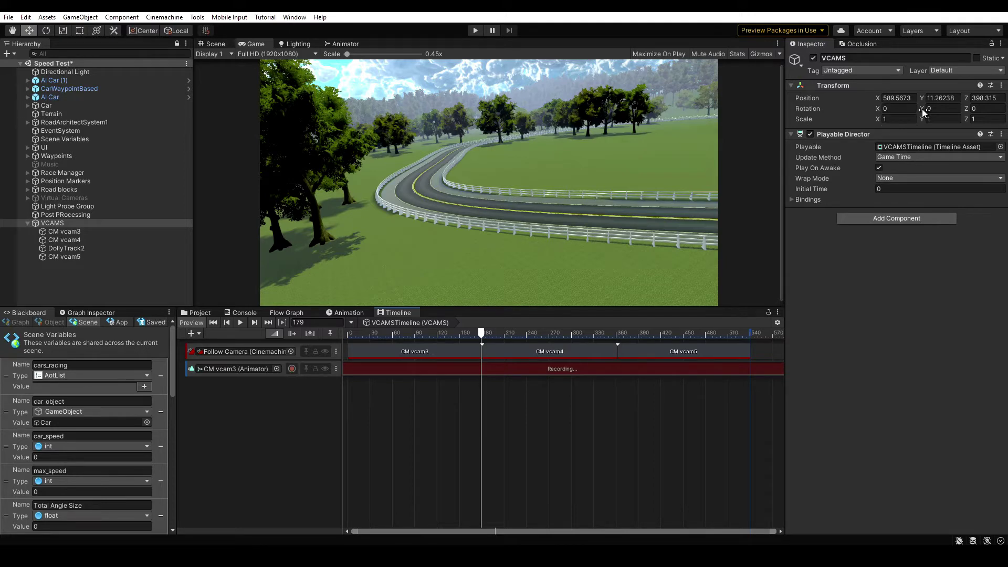
{"action": "left_click_drag", "start_coordinate": [925, 113], "coordinate": [889, 118]}
{"action": "left_click", "coordinate": [61, 232]}
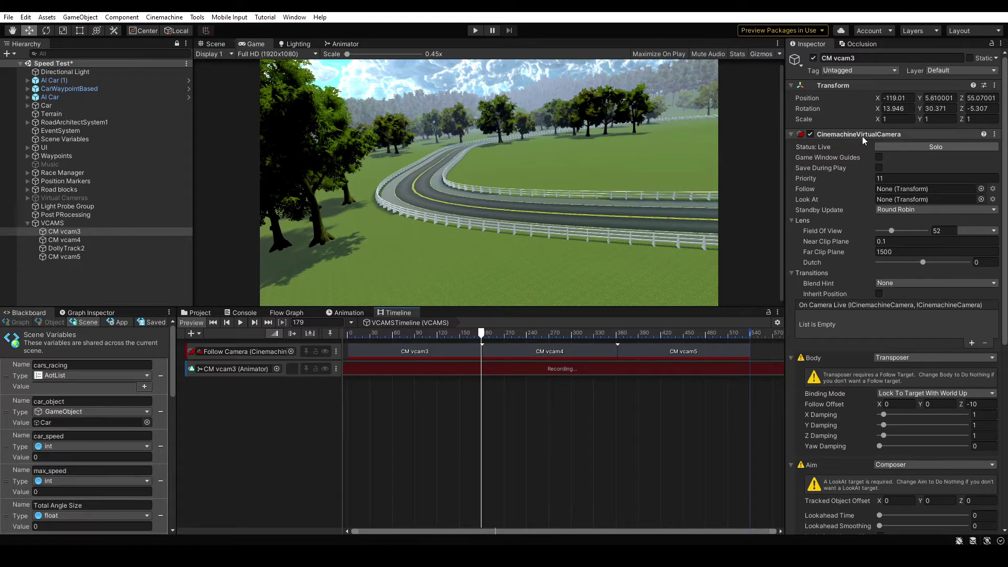
{"action": "left_click_drag", "start_coordinate": [920, 111], "coordinate": [788, 103]}
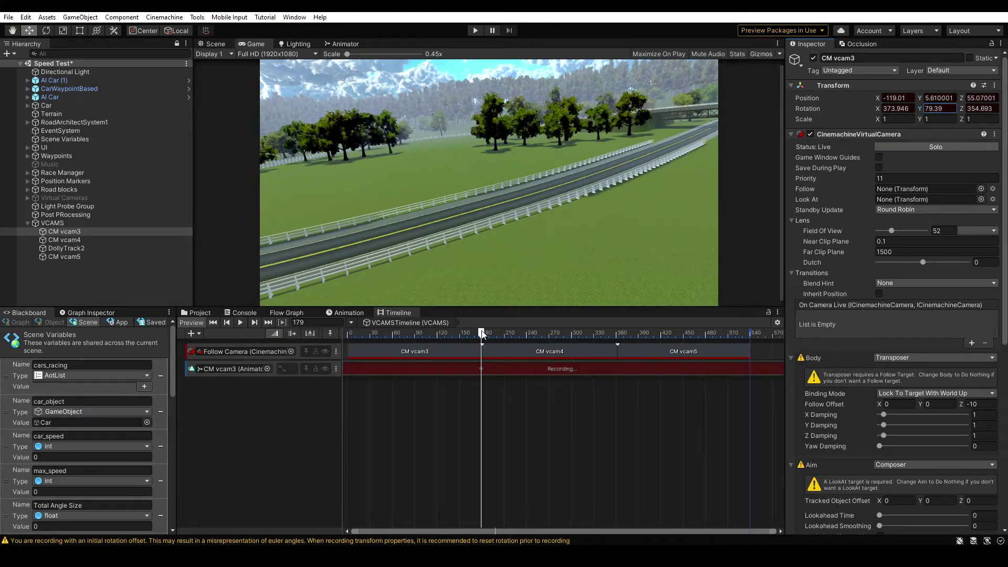
Key CM vcam3's Y rotation at 30 at frame 0 and stop recording
{"action": "left_click_drag", "start_coordinate": [481, 334], "coordinate": [342, 332]}
{"action": "left_click", "coordinate": [937, 108]}
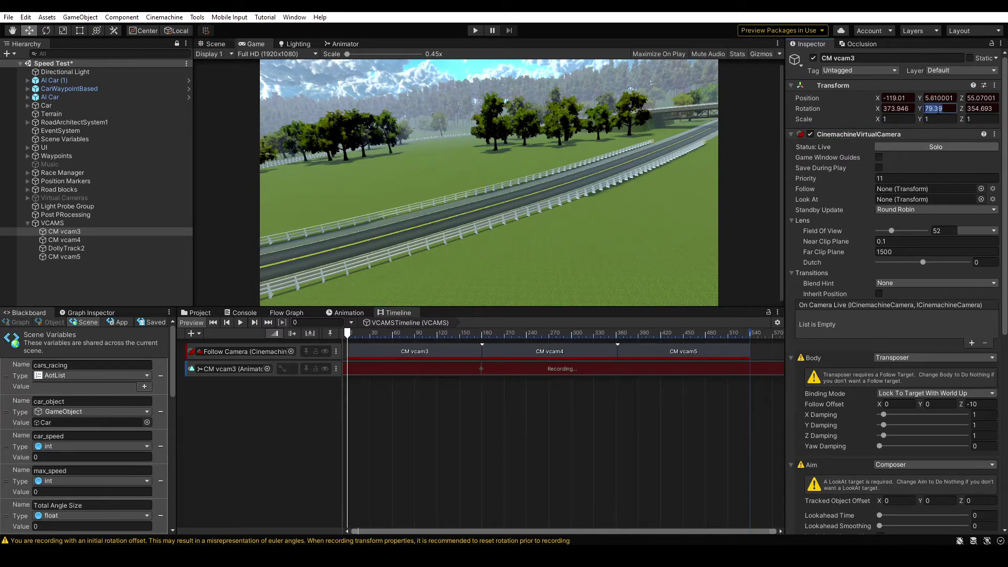
{"action": "type", "text": "30"}
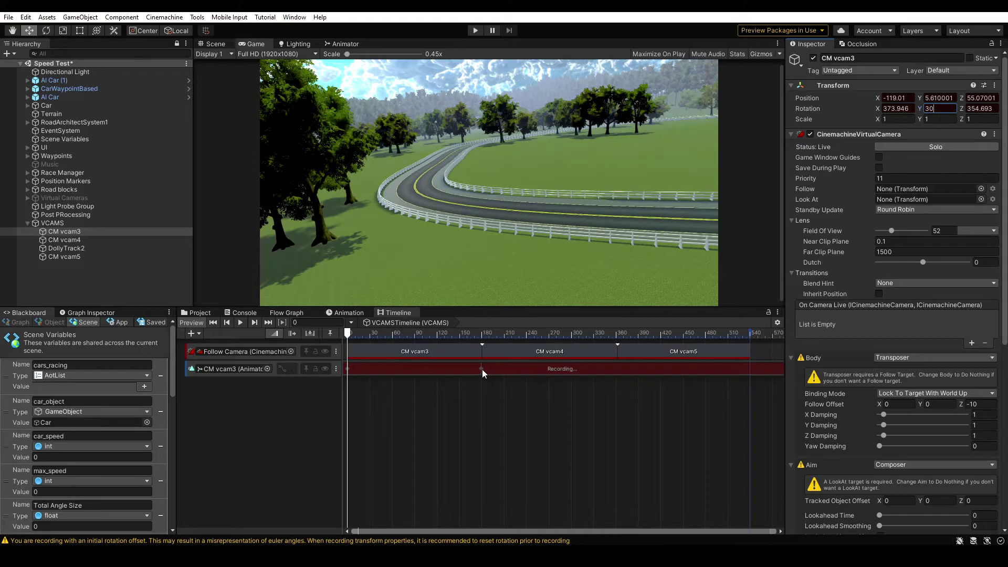
{"action": "left_click_drag", "start_coordinate": [347, 337], "coordinate": [300, 375]}
{"action": "left_click", "coordinate": [292, 369]}
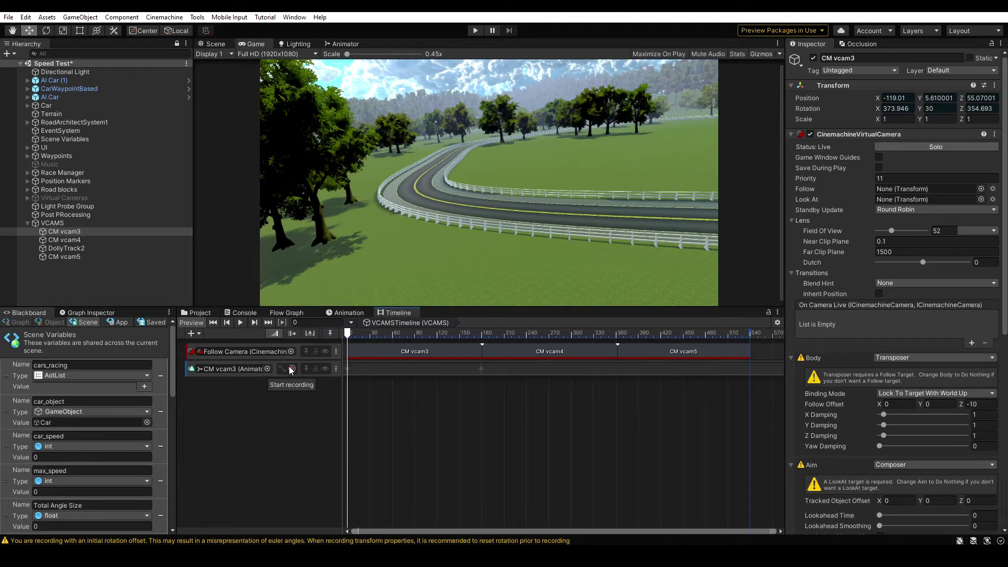
Play the timeline to check CM vcam3's rotation animation and the cut to CM vcam4
{"action": "left_click", "coordinate": [241, 322]}
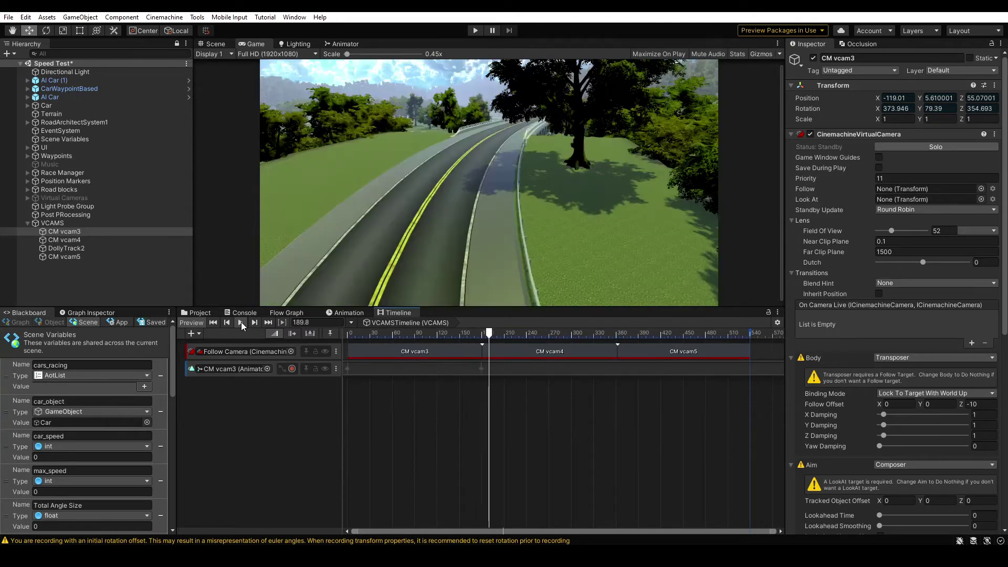
{"action": "left_click", "coordinate": [241, 323]}
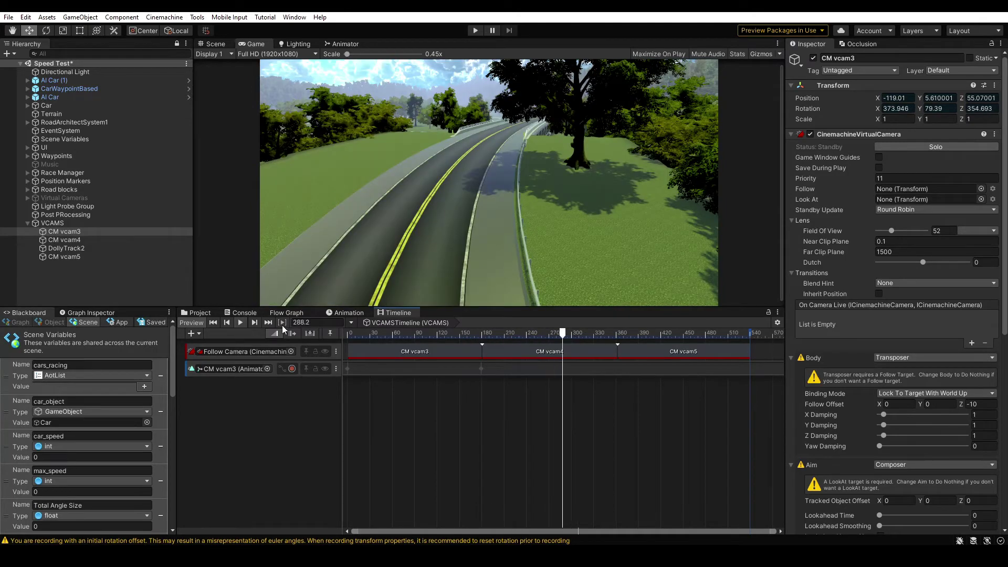
{"action": "left_click", "coordinate": [253, 401]}
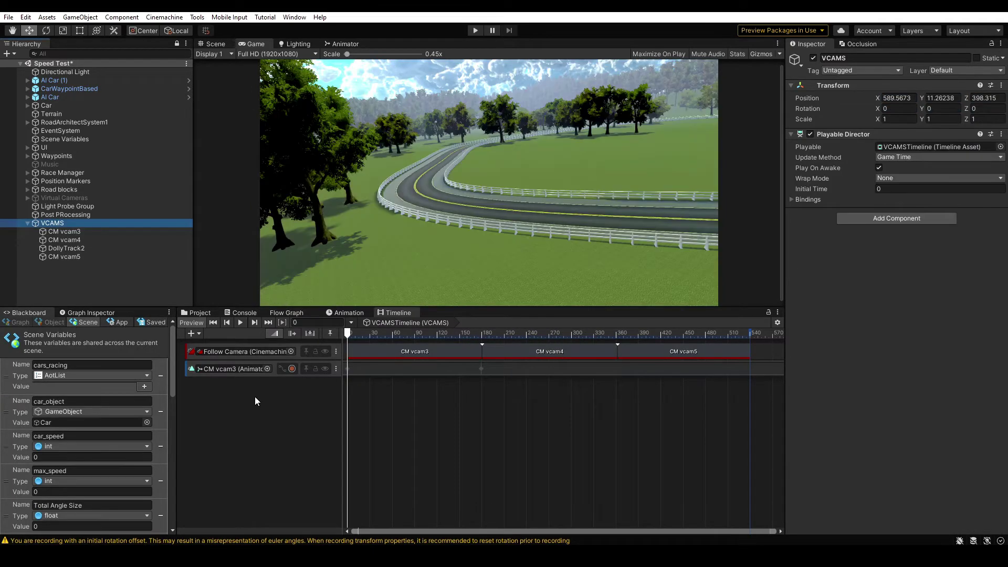
Add a second Animation track to the timeline and bind it to CM vcam4 with a new Animator
{"action": "right_click", "coordinate": [248, 388]}
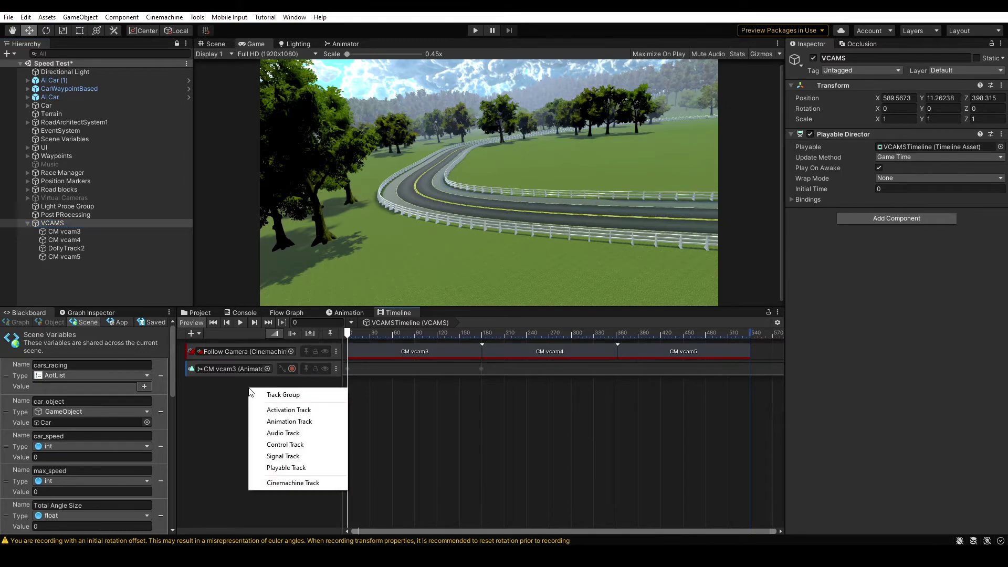
{"action": "left_click", "coordinate": [275, 421]}
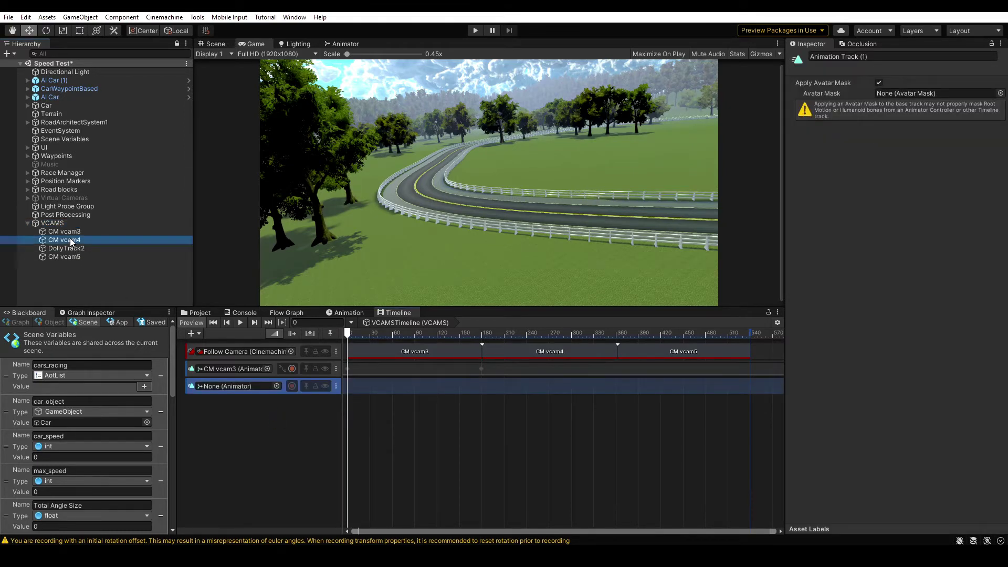
{"action": "left_click_drag", "start_coordinate": [71, 239], "coordinate": [247, 388]}
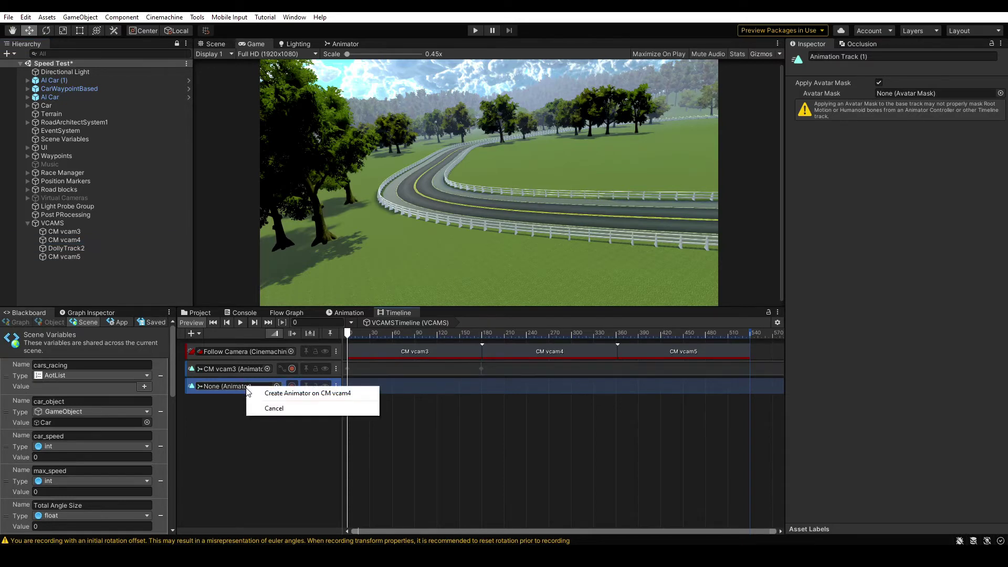
{"action": "left_click", "coordinate": [273, 394]}
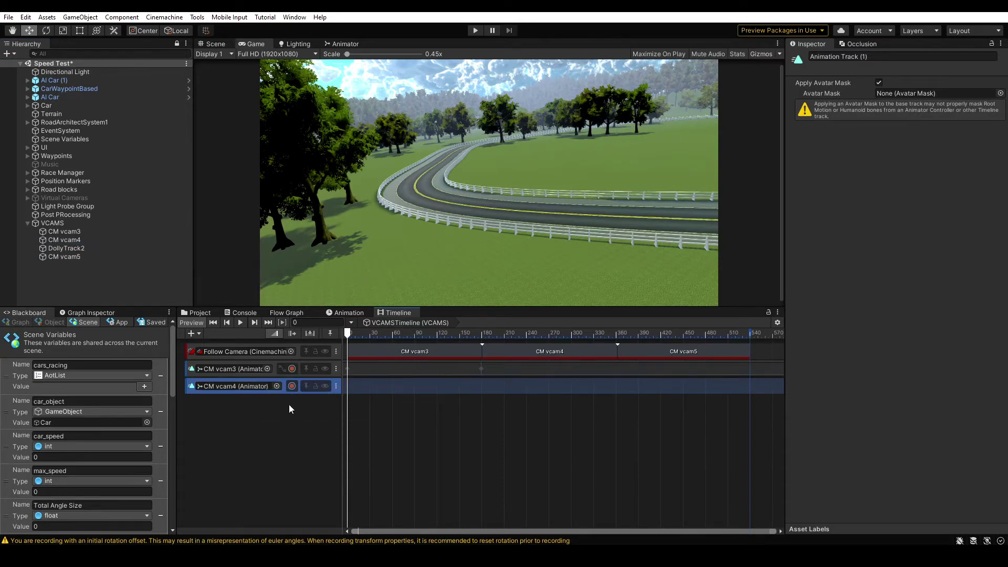
Start recording on the CM vcam4 animation track and key its dolly Path Position at 1 at frame 362
{"action": "left_click", "coordinate": [481, 330]}
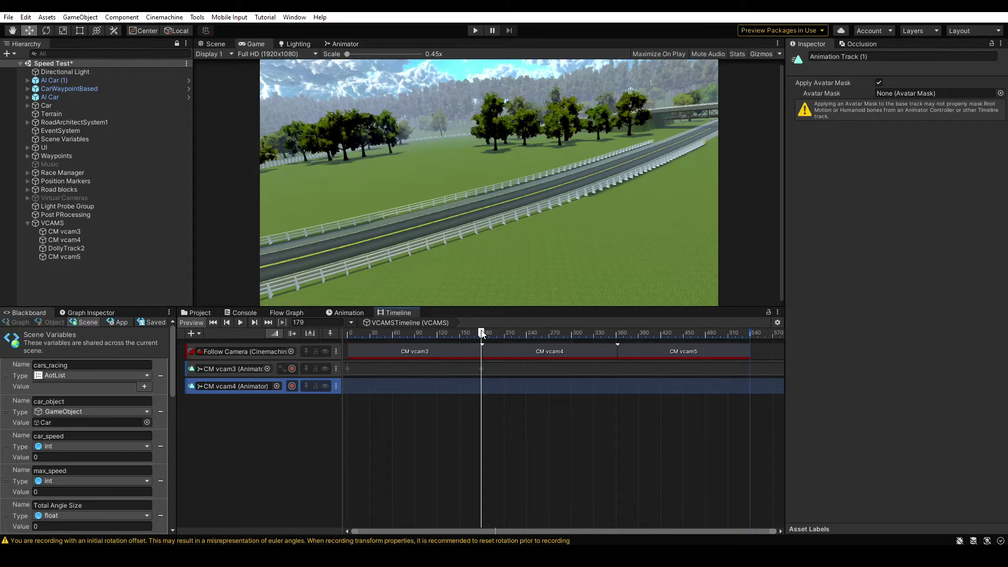
{"action": "left_click", "coordinate": [292, 386]}
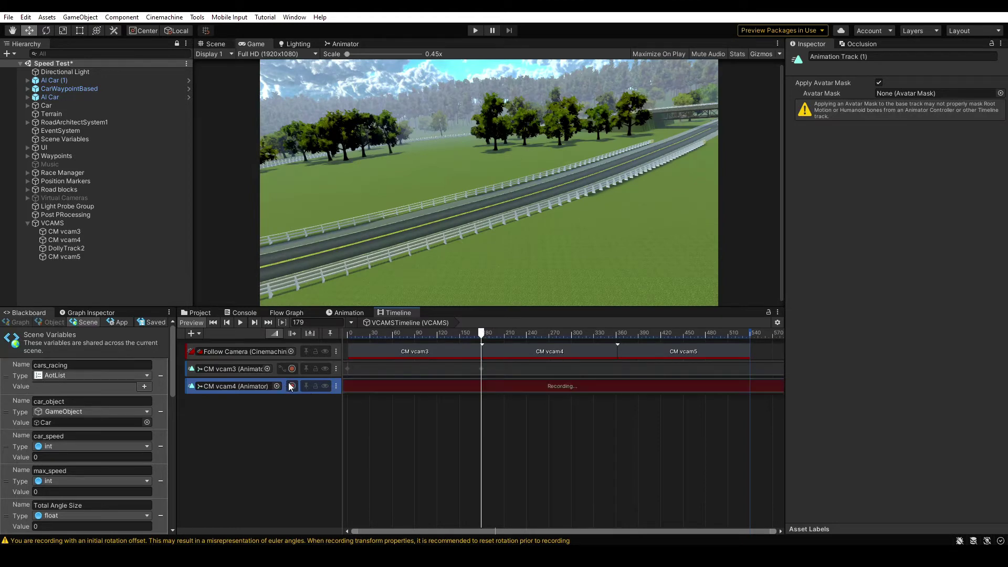
{"action": "left_click", "coordinate": [102, 240]}
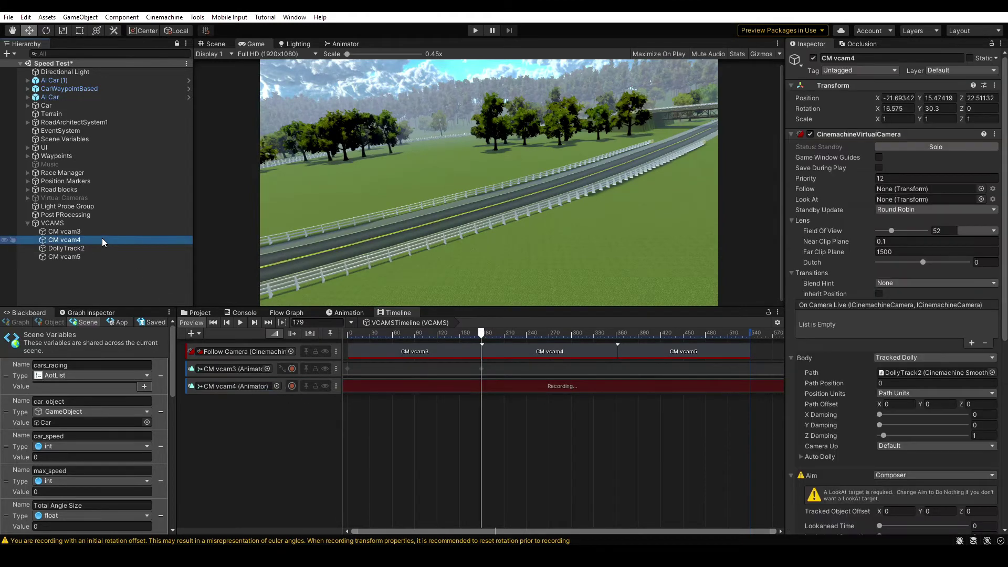
{"action": "left_click", "coordinate": [494, 334]}
{"action": "left_click_drag", "start_coordinate": [494, 334], "coordinate": [618, 334]}
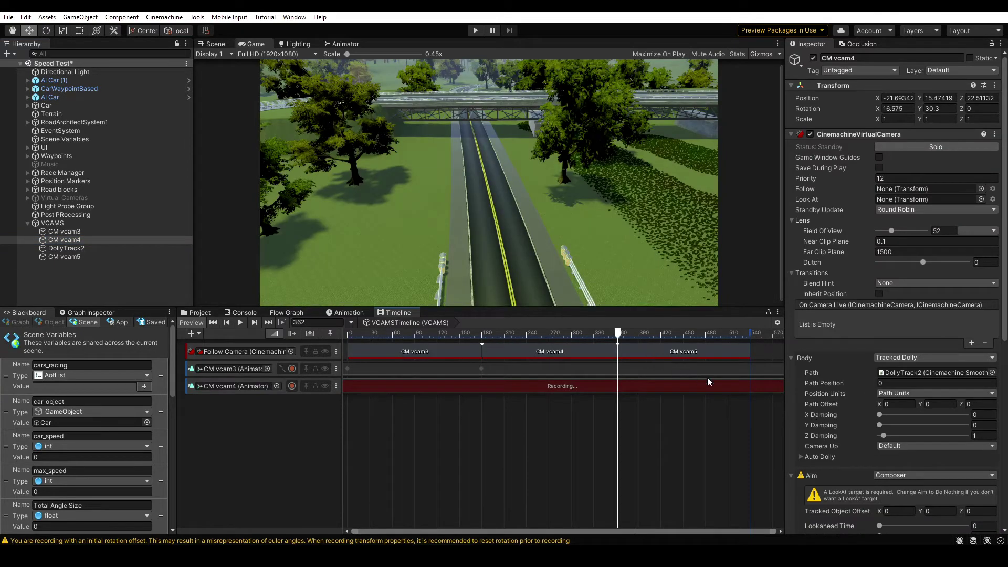
{"action": "left_click", "coordinate": [887, 382]}
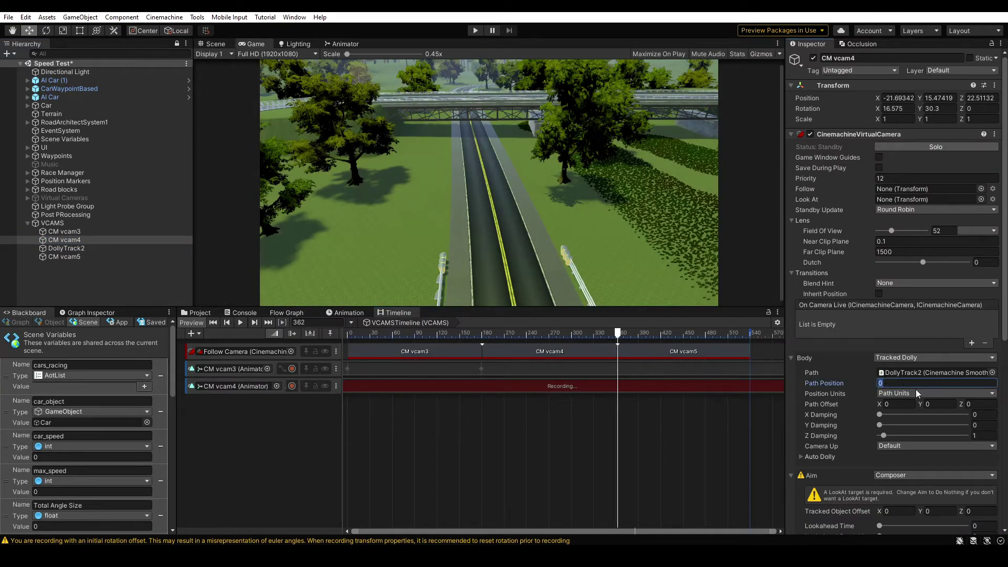
{"action": "type", "text": "1"}
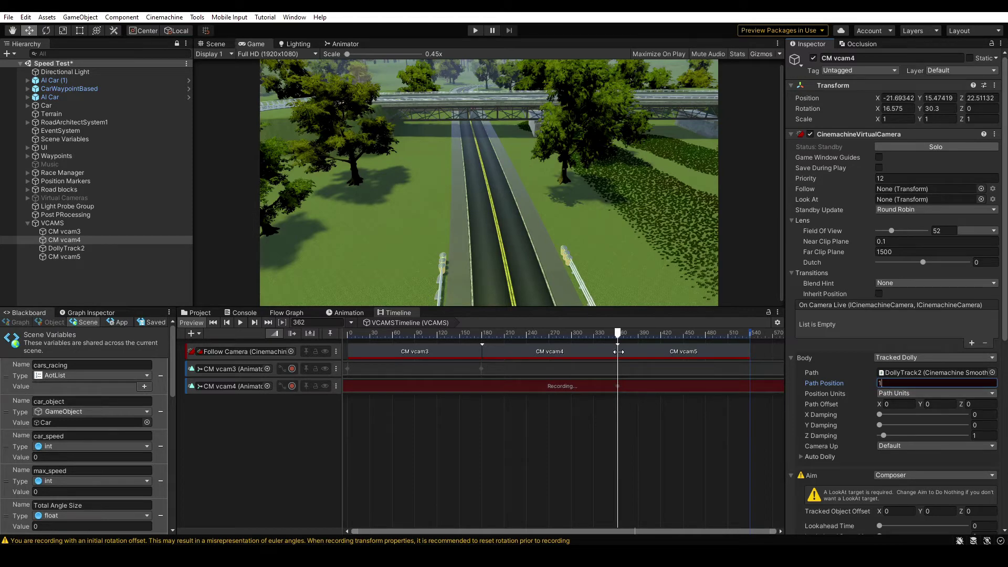
Key CM vcam4's dolly Path Position at 0 at frame 178
{"action": "left_click_drag", "start_coordinate": [617, 335], "coordinate": [480, 335]}
{"action": "left_click", "coordinate": [903, 383]}
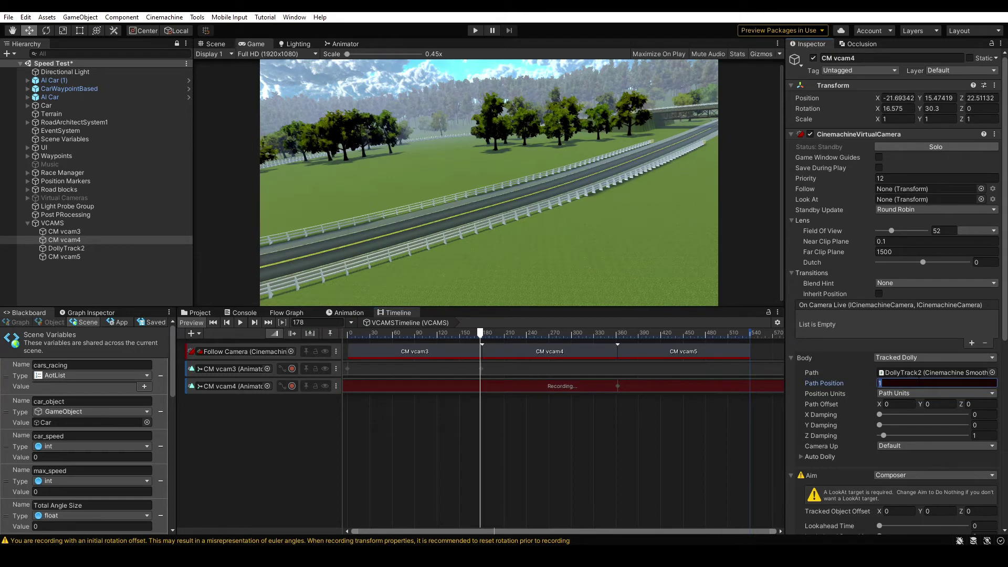
{"action": "type", "text": "0"}
Key CM vcam4's Y rotation at 40.8 at frame 361, the end of its shot
{"action": "left_click_drag", "start_coordinate": [479, 334], "coordinate": [619, 347]}
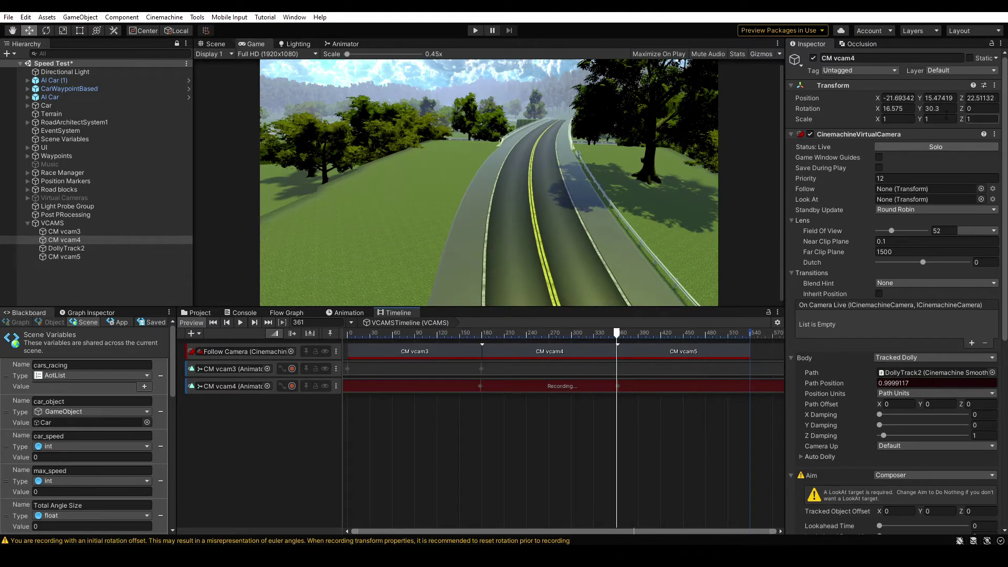
{"action": "left_click_drag", "start_coordinate": [924, 109], "coordinate": [958, 110]}
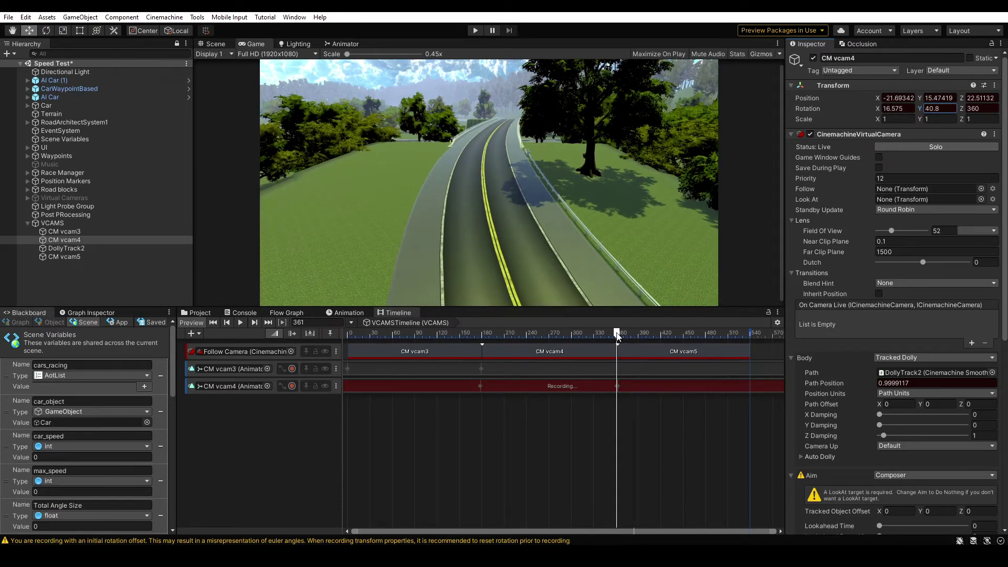
{"action": "left_click_drag", "start_coordinate": [617, 336], "coordinate": [618, 335]}
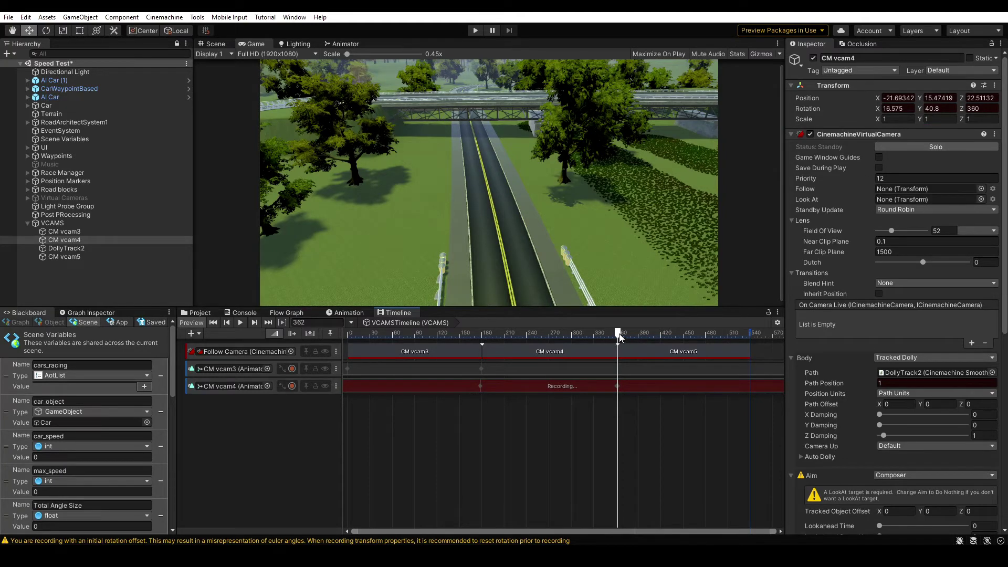
Key CM vcam4's Y rotation at 34.7 at frame 179, scrub through the shot and stop recording
{"action": "left_click_drag", "start_coordinate": [618, 336], "coordinate": [481, 338]}
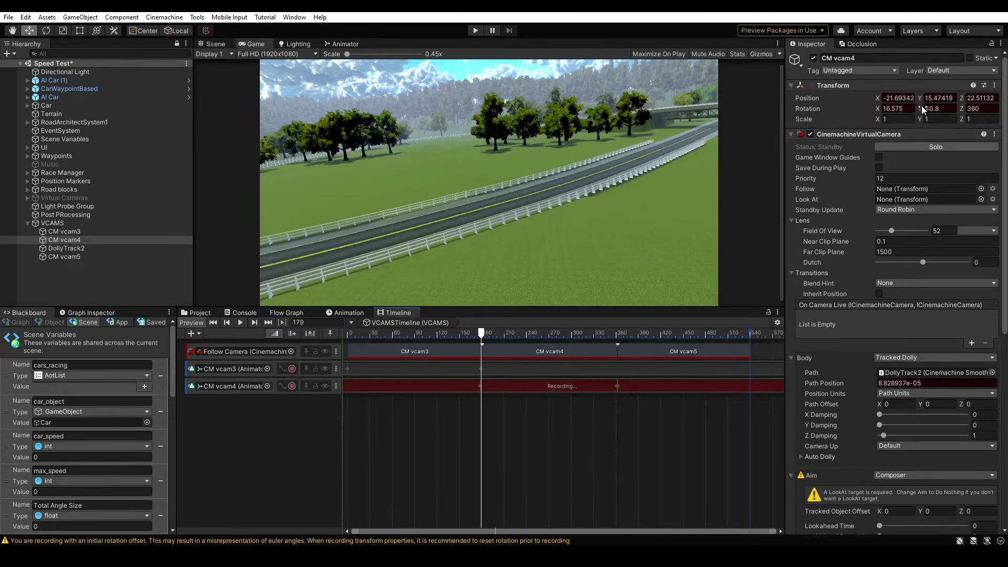
{"action": "type", "text": "34.7"}
{"action": "left_click_drag", "start_coordinate": [485, 333], "coordinate": [615, 337]}
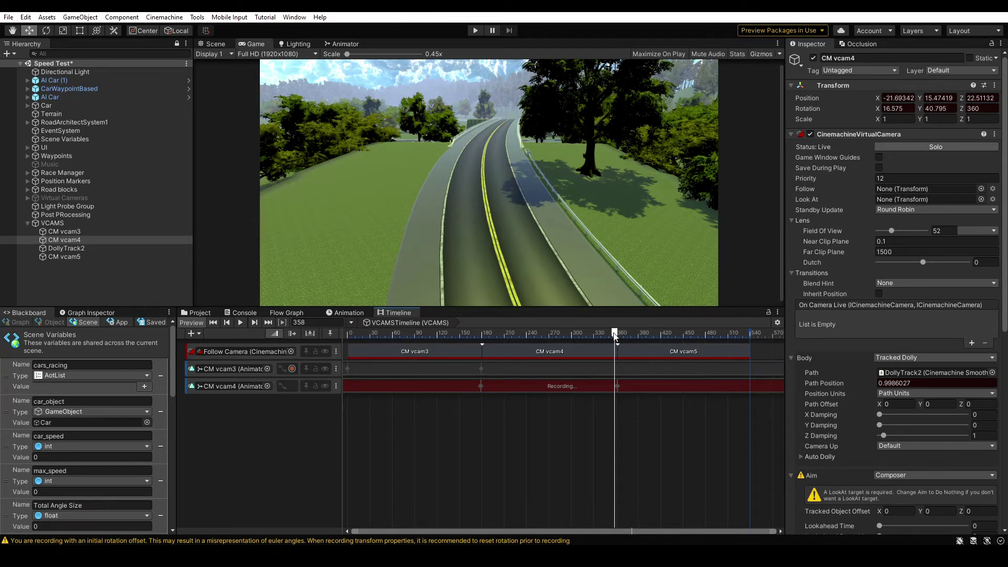
{"action": "left_click_drag", "start_coordinate": [615, 337], "coordinate": [620, 336]}
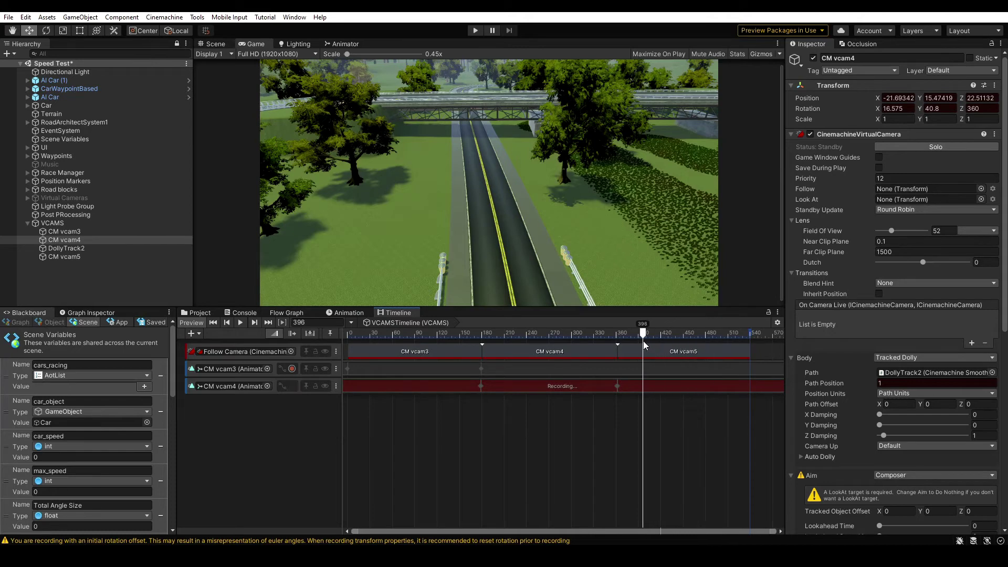
{"action": "left_click_drag", "start_coordinate": [620, 343], "coordinate": [638, 344]}
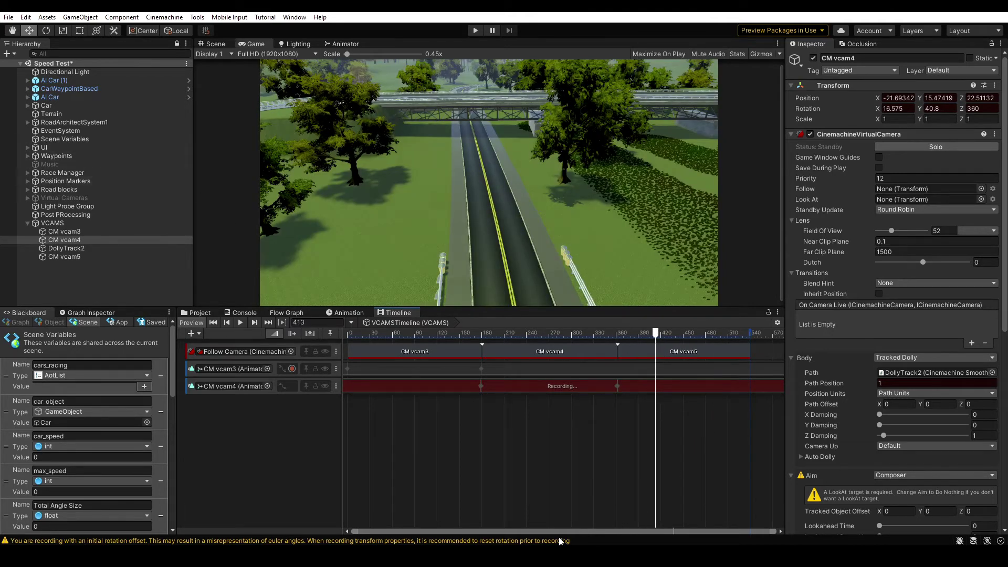
{"action": "left_click", "coordinate": [292, 386]}
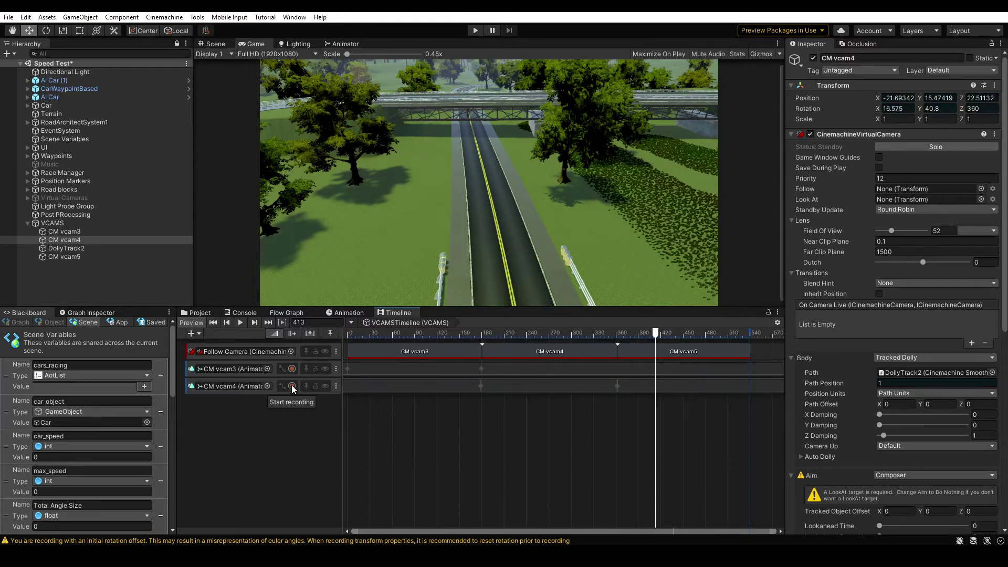
Play the timeline from the start to check CM vcam4's dolly move and the cut to CM vcam5
{"action": "left_click", "coordinate": [239, 323]}
{"action": "left_click", "coordinate": [384, 334]}
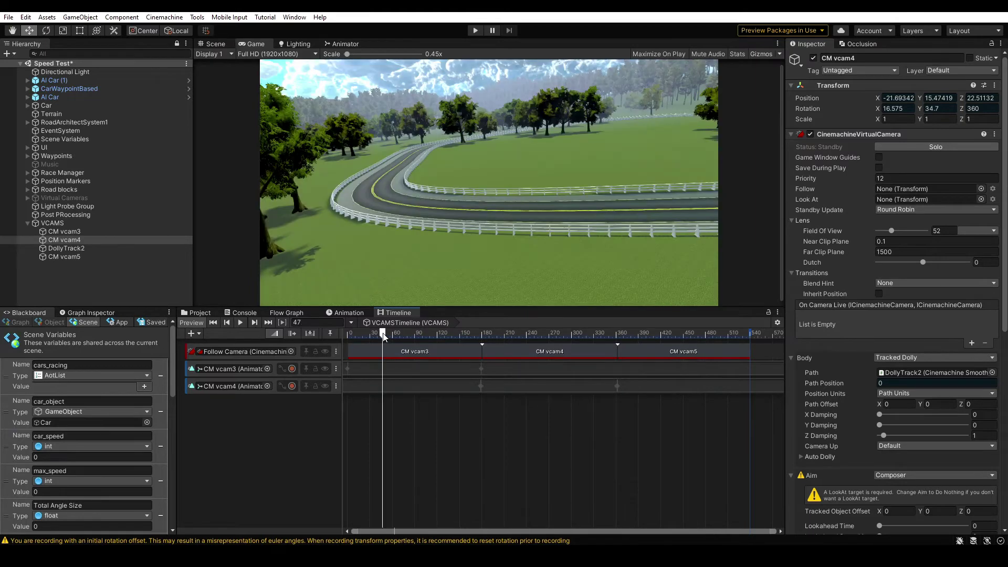
{"action": "left_click_drag", "start_coordinate": [383, 334], "coordinate": [241, 336]}
{"action": "left_click", "coordinate": [241, 322]}
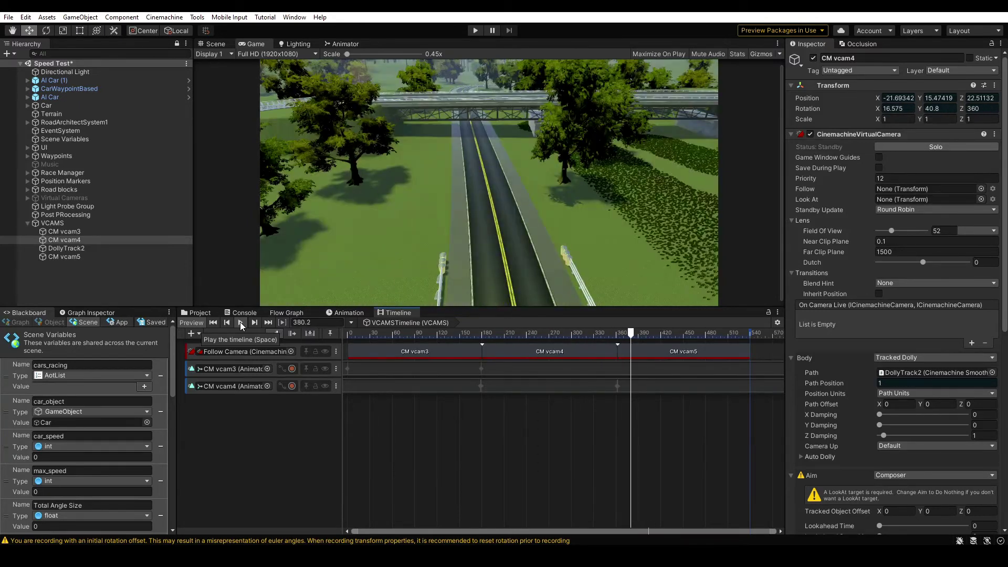
{"action": "left_click", "coordinate": [252, 326]}
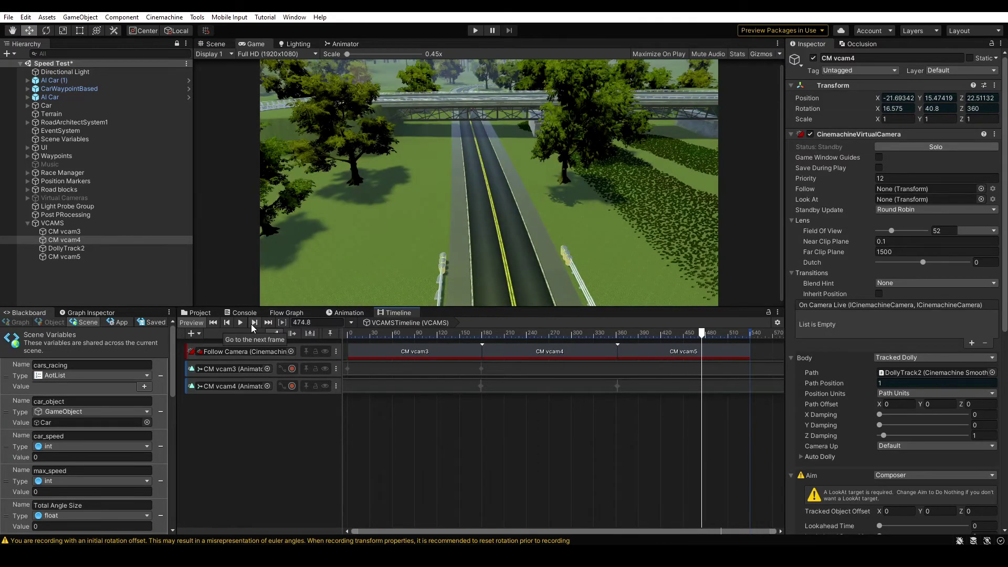
Align CM vcam5 with a raised scene view behind the starting cars, facing the bridge, with X rotation 20.2 and Y rotation -47.9
{"action": "left_click", "coordinate": [213, 46]}
{"action": "right_click_drag", "start_coordinate": [588, 173], "coordinate": [359, 163]}
{"action": "left_click", "coordinate": [358, 163]}
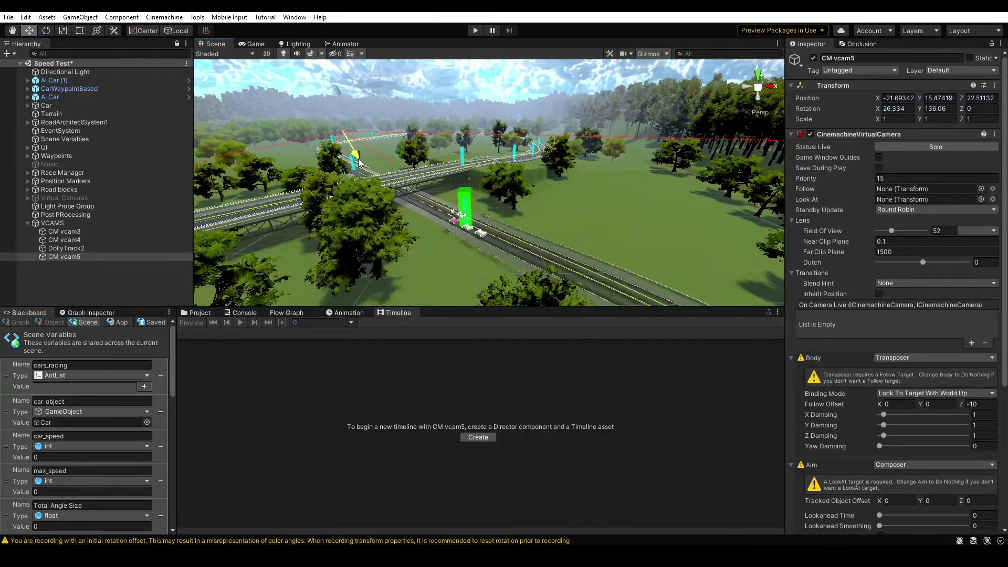
{"action": "key", "text": "f"}
{"action": "key", "text": "e"}
{"action": "right_click_drag", "start_coordinate": [623, 109], "coordinate": [447, 181]}
{"action": "key", "text": "ctrl+shift+f"}
{"action": "key", "text": "ctrl+2"}
{"action": "left_click", "coordinate": [898, 108]}
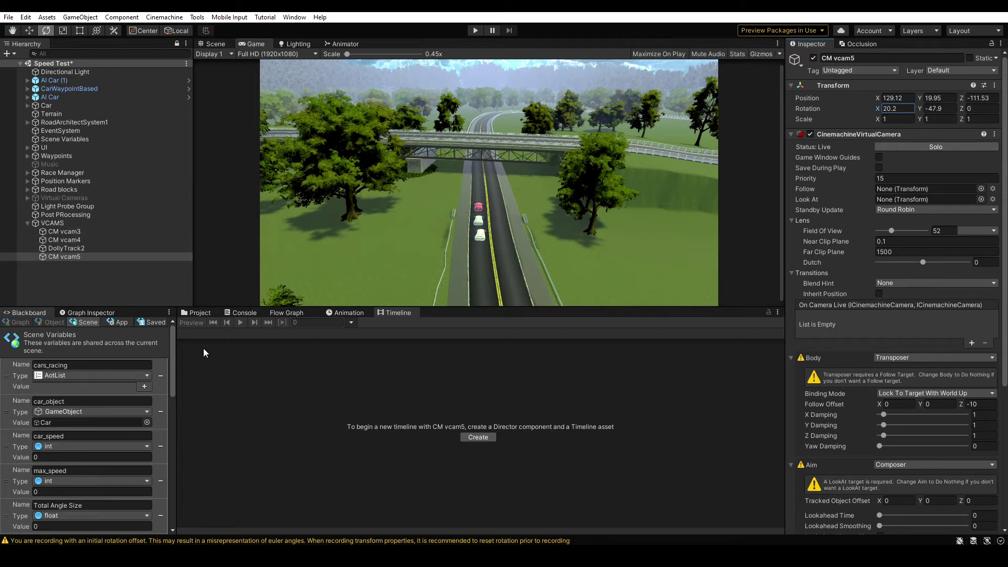
Add a Cinemachine shot after CM vcam5 in the VCAMS timeline and assign the Car's Follow Camera as its virtual camera
{"action": "left_click", "coordinate": [103, 225]}
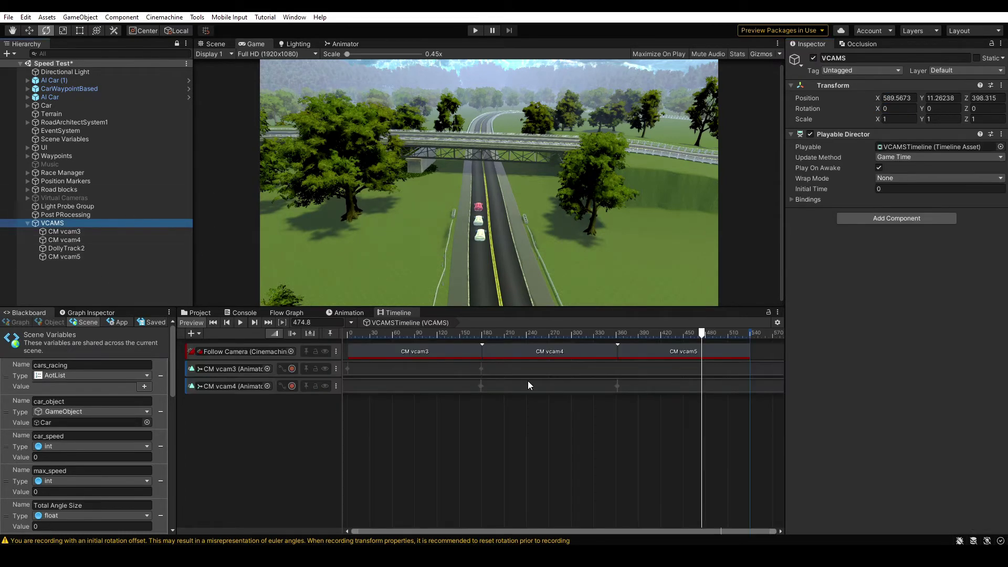
{"action": "left_click", "coordinate": [599, 532]}
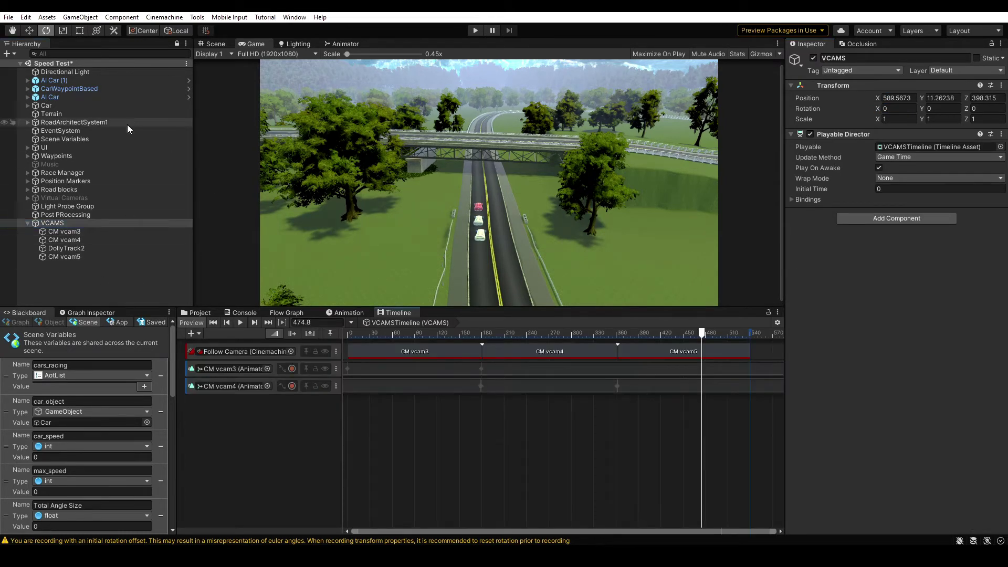
{"action": "left_click", "coordinate": [29, 106]}
{"action": "left_click", "coordinate": [29, 106]}
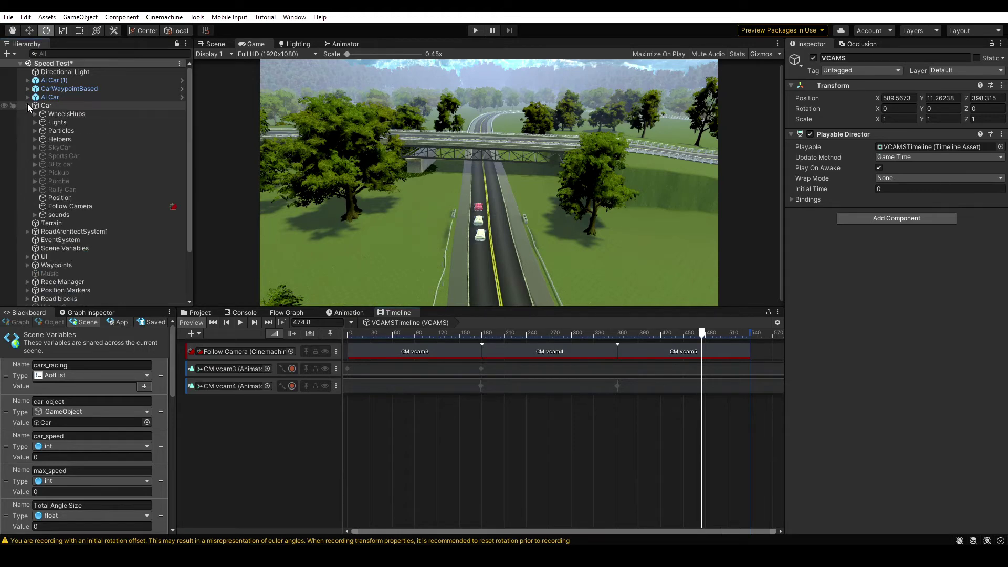
{"action": "right_click", "coordinate": [766, 353]}
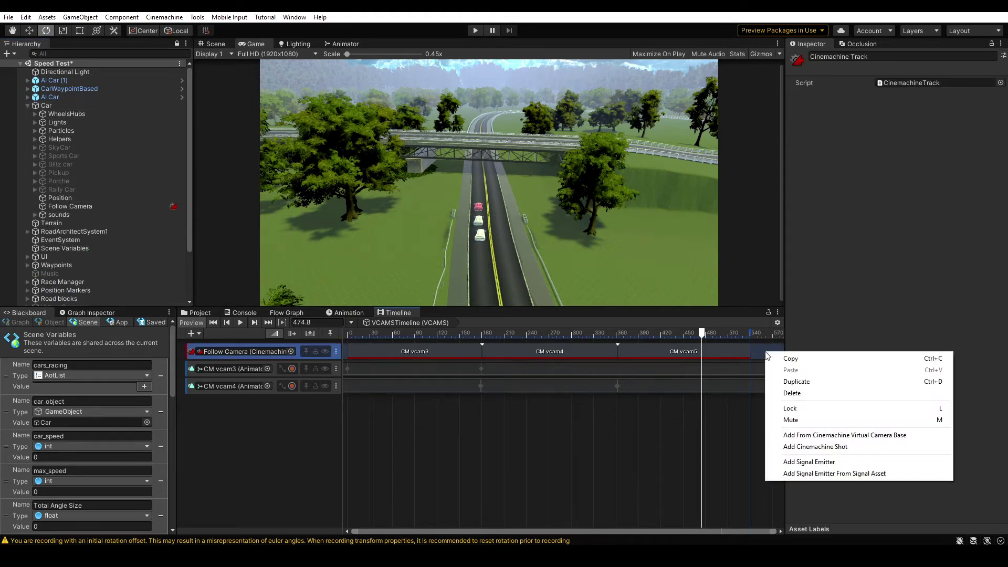
{"action": "left_click", "coordinate": [831, 451]}
{"action": "left_click_drag", "start_coordinate": [102, 207], "coordinate": [944, 237]}
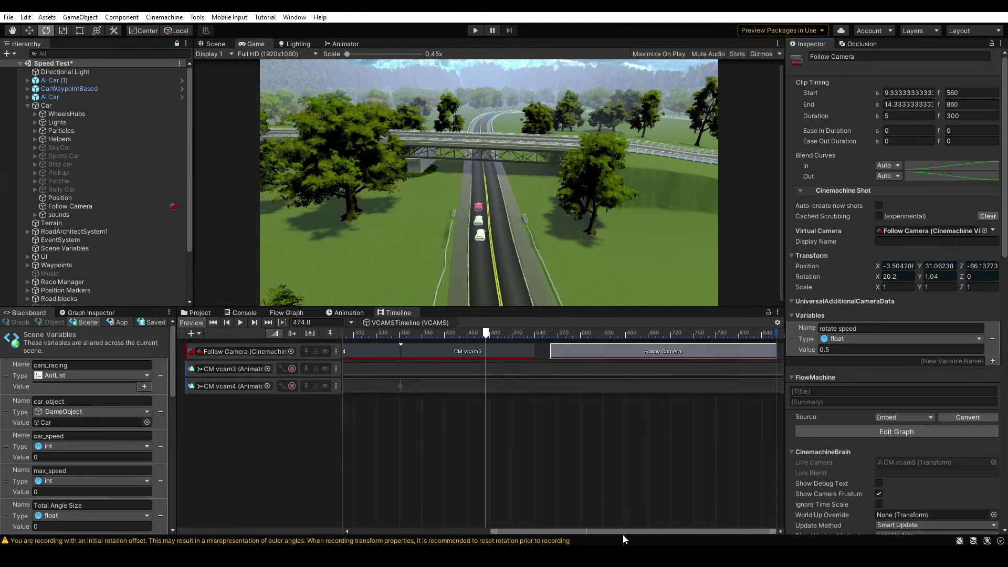
Trim and move the Follow Camera shot over CM vcam5 so it spans frames 392 to 563 with a 106-frame blend-in
{"action": "left_click_drag", "start_coordinate": [764, 356], "coordinate": [655, 357]}
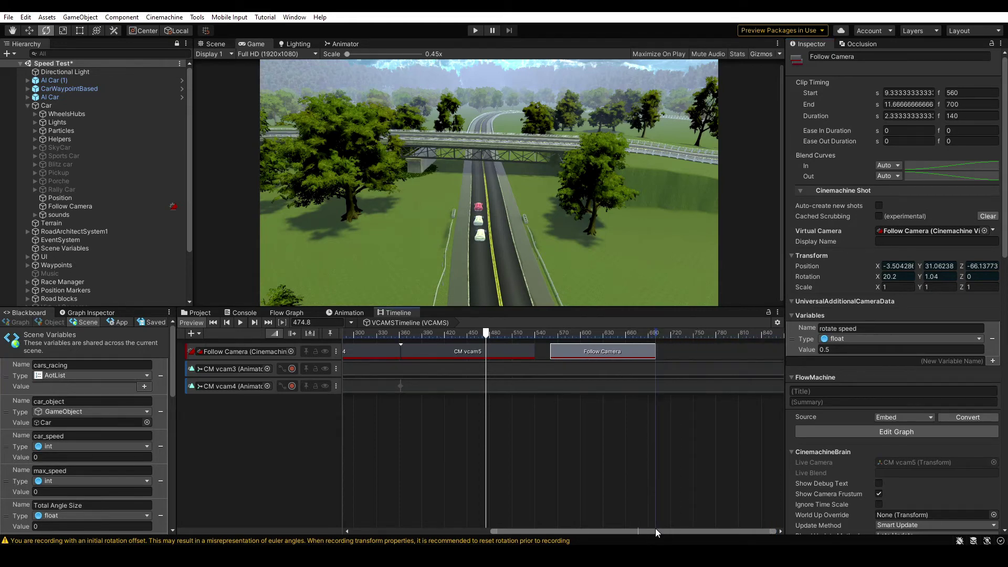
{"action": "left_click_drag", "start_coordinate": [653, 531], "coordinate": [604, 531]}
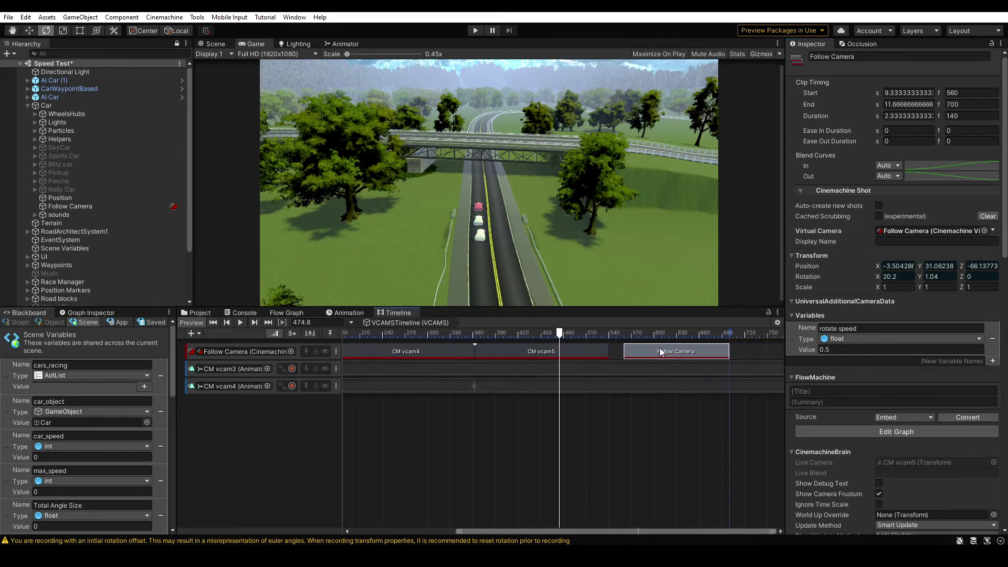
{"action": "left_click_drag", "start_coordinate": [683, 351], "coordinate": [594, 351]}
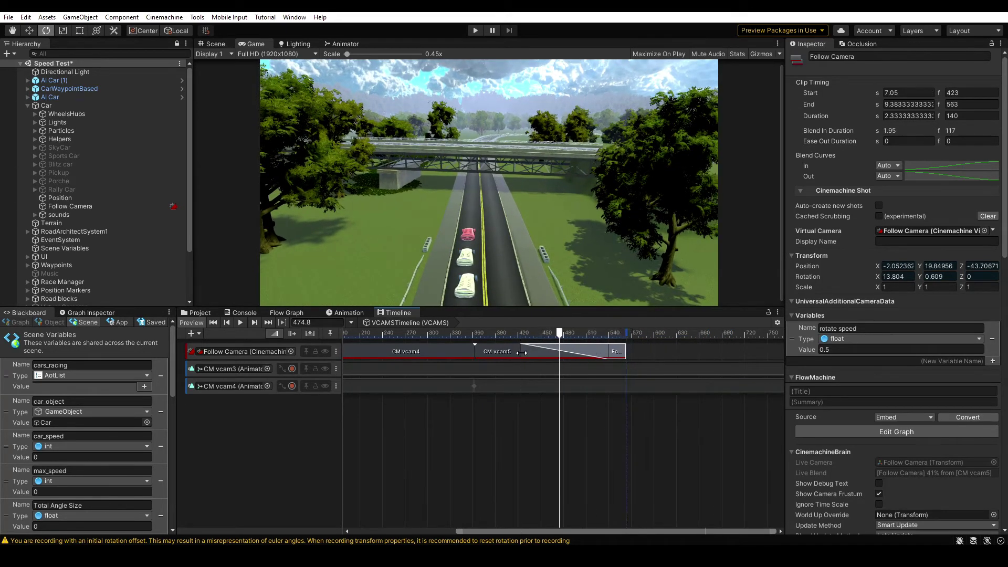
{"action": "left_click_drag", "start_coordinate": [520, 350], "coordinate": [497, 350]}
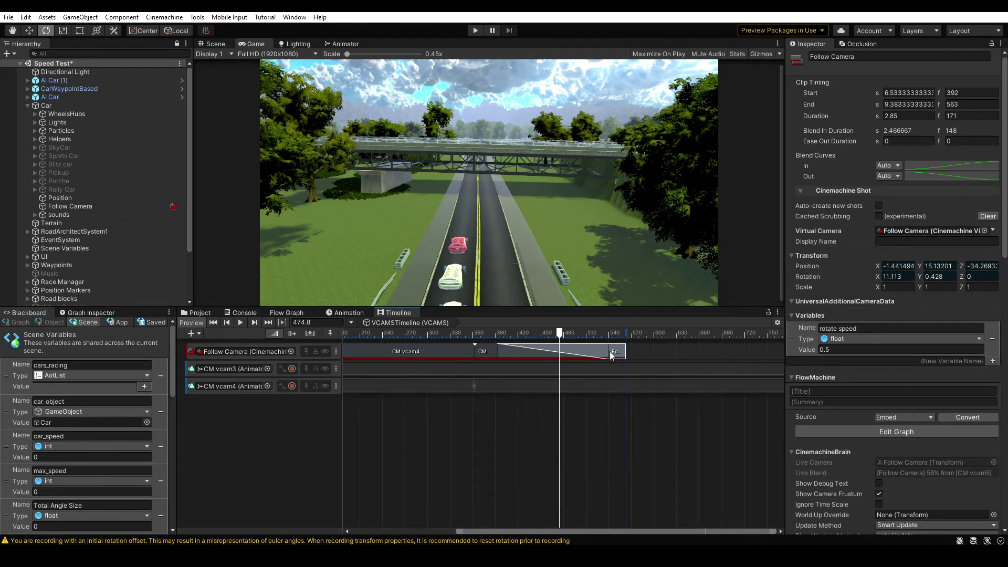
{"action": "left_click_drag", "start_coordinate": [609, 351], "coordinate": [429, 346]}
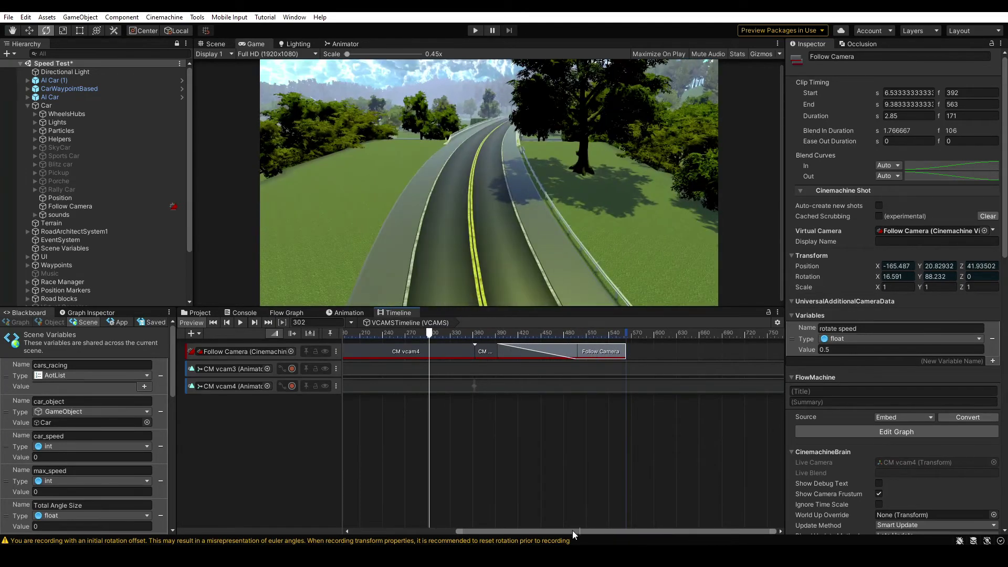
Return the timeline to frame 0 and test the intro sequence in Play mode, exiting when the shots have run
{"action": "left_click_drag", "start_coordinate": [593, 531], "coordinate": [489, 531]}
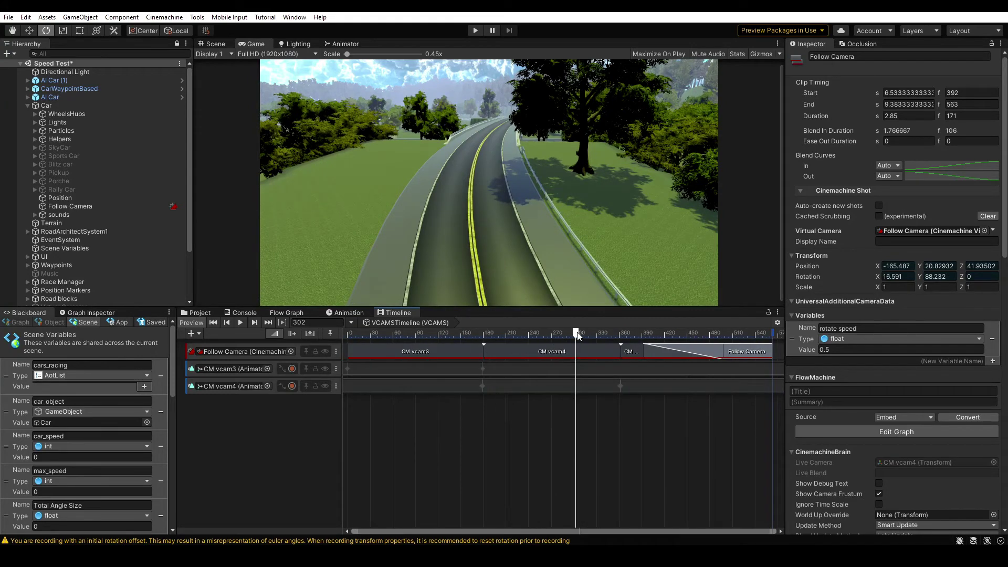
{"action": "left_click_drag", "start_coordinate": [578, 336], "coordinate": [346, 338]}
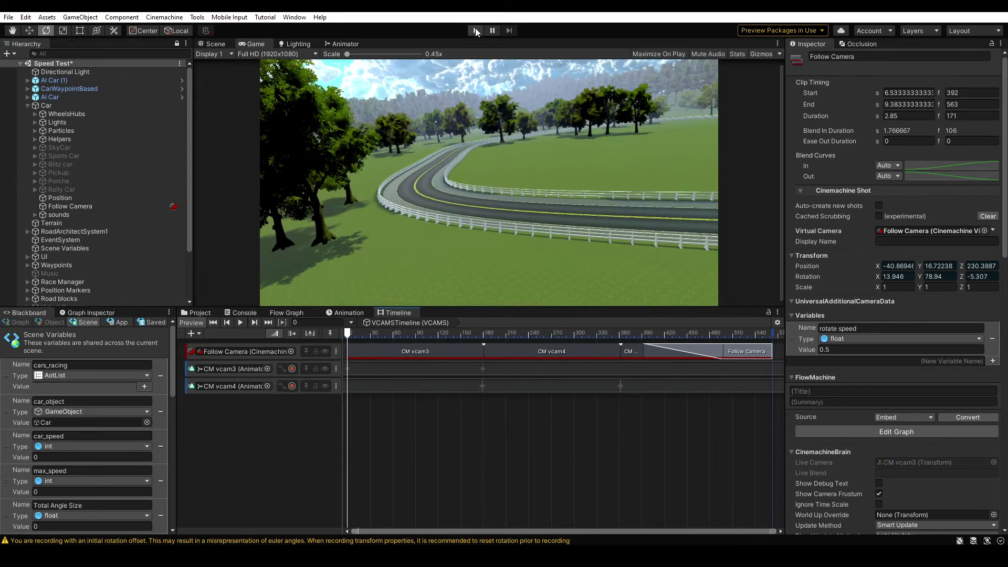
{"action": "left_click", "coordinate": [476, 30]}
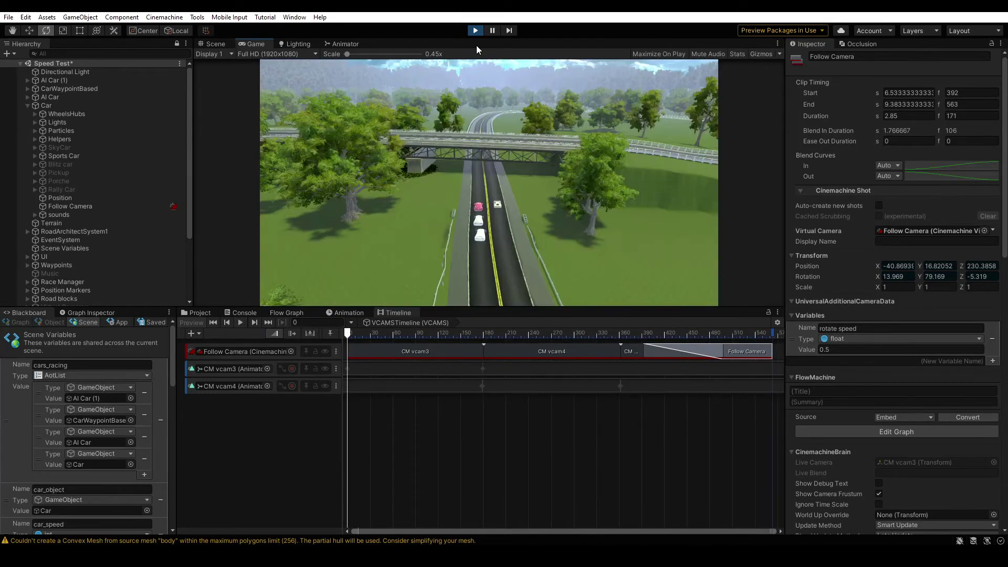
{"action": "key", "text": "ctrl+p"}
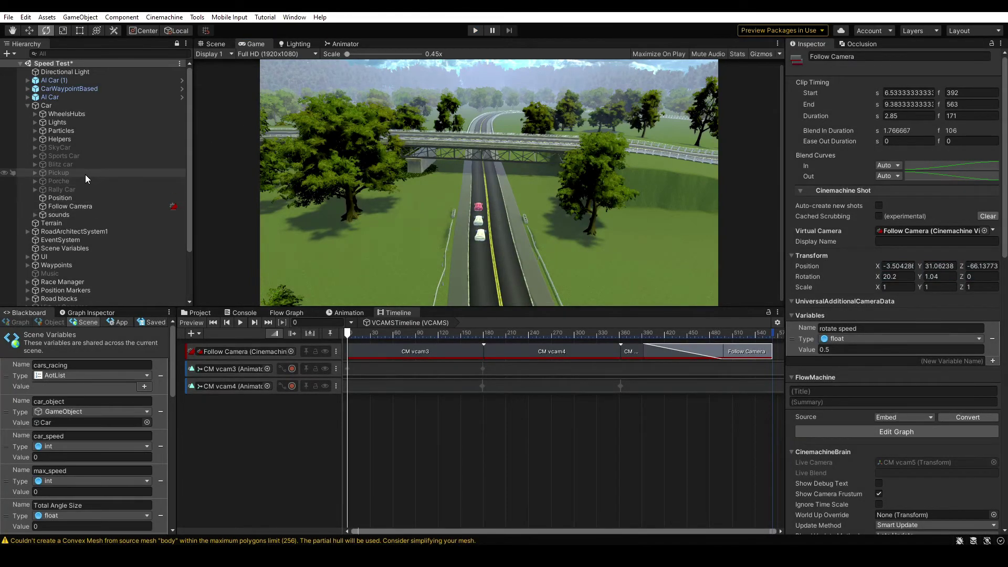
Add an Activation track for the UI's Race Position object, with its active clip trimmed to match the Follow Camera shot
{"action": "left_click", "coordinate": [28, 106]}
{"action": "left_click", "coordinate": [28, 148]}
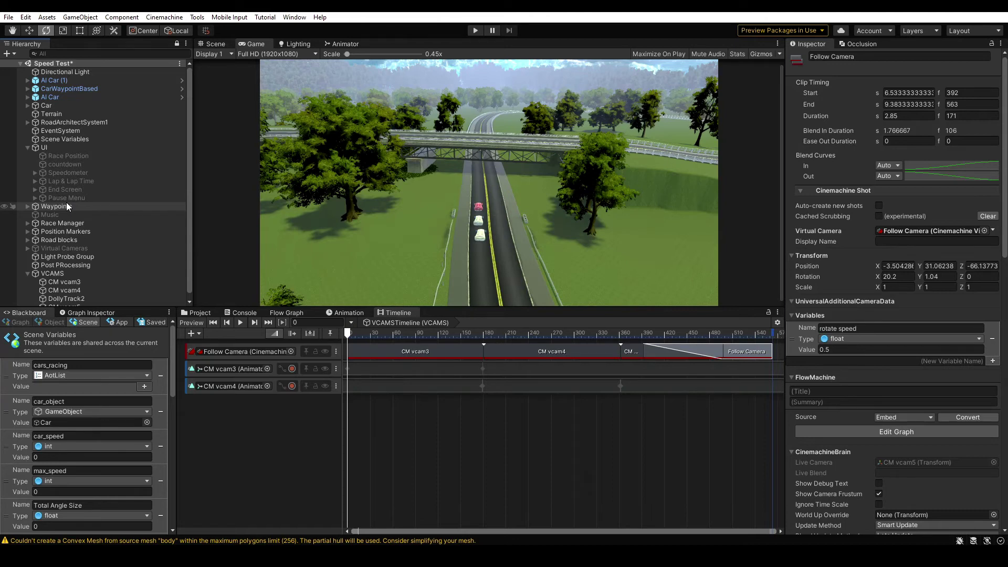
{"action": "right_click", "coordinate": [285, 425]}
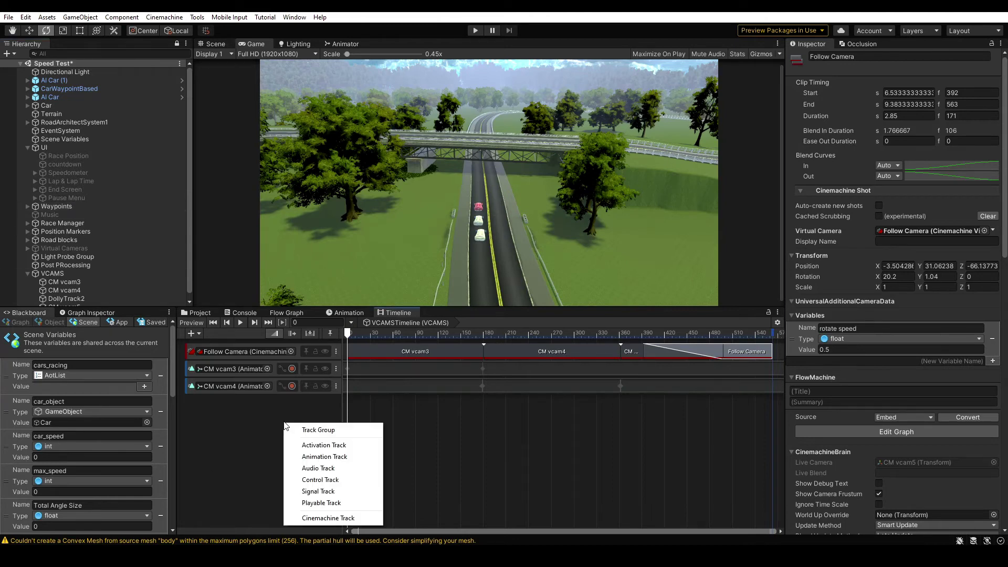
{"action": "left_click", "coordinate": [301, 444]}
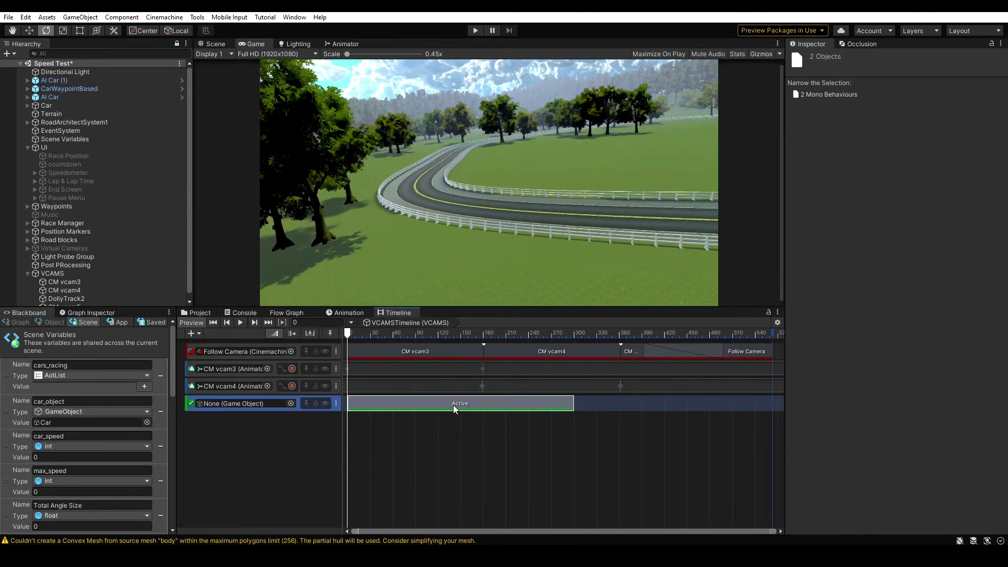
{"action": "left_click_drag", "start_coordinate": [453, 405], "coordinate": [659, 404]}
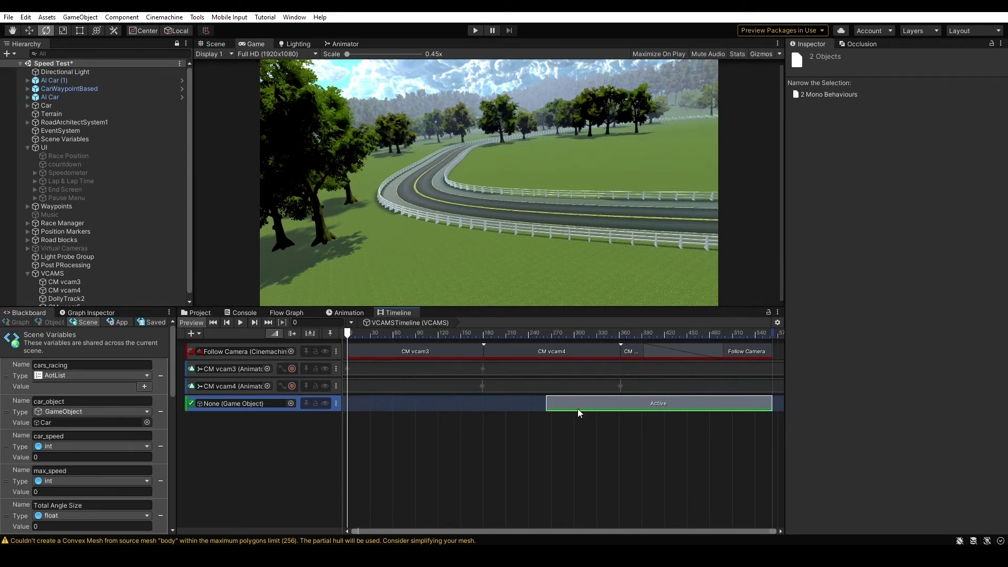
{"action": "left_click_drag", "start_coordinate": [545, 403], "coordinate": [647, 401]}
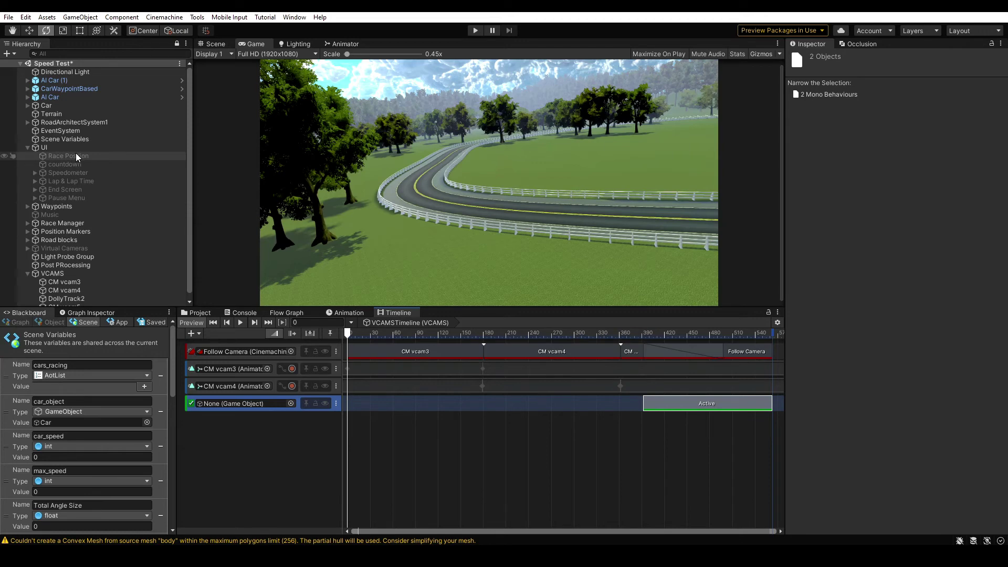
{"action": "left_click_drag", "start_coordinate": [75, 154], "coordinate": [240, 404]}
Add an Activation track for the countdown object, with its active clip aligned to the Race Position clip
{"action": "right_click", "coordinate": [251, 426]}
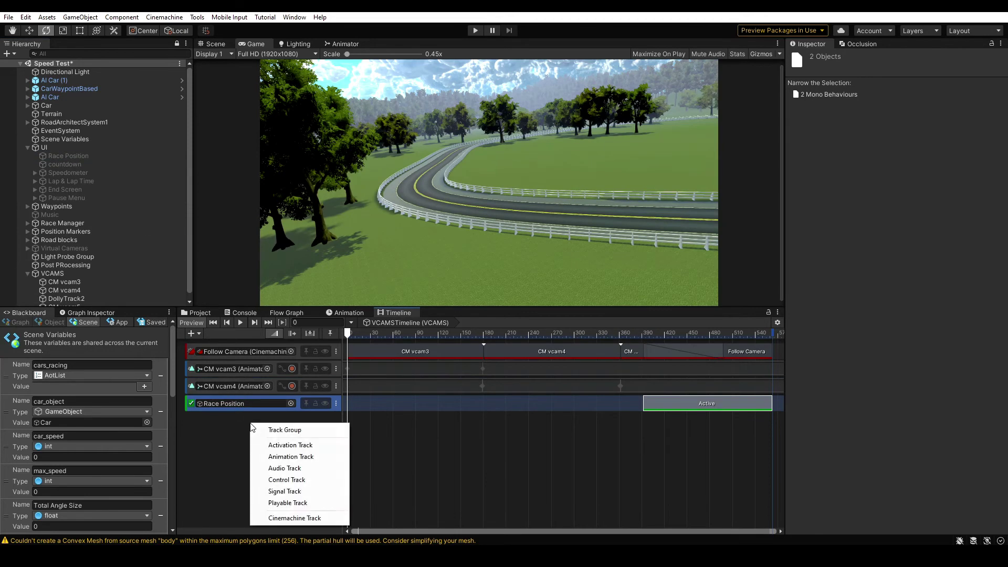
{"action": "left_click", "coordinate": [305, 445]}
{"action": "left_click_drag", "start_coordinate": [380, 424], "coordinate": [676, 421]}
{"action": "left_click_drag", "start_coordinate": [90, 166], "coordinate": [233, 421]}
Add Activation tracks for Speedometer and Lap & Lap Time, with both active clips spanning frames 392 to 563
{"action": "left_click_drag", "start_coordinate": [68, 182], "coordinate": [259, 463]}
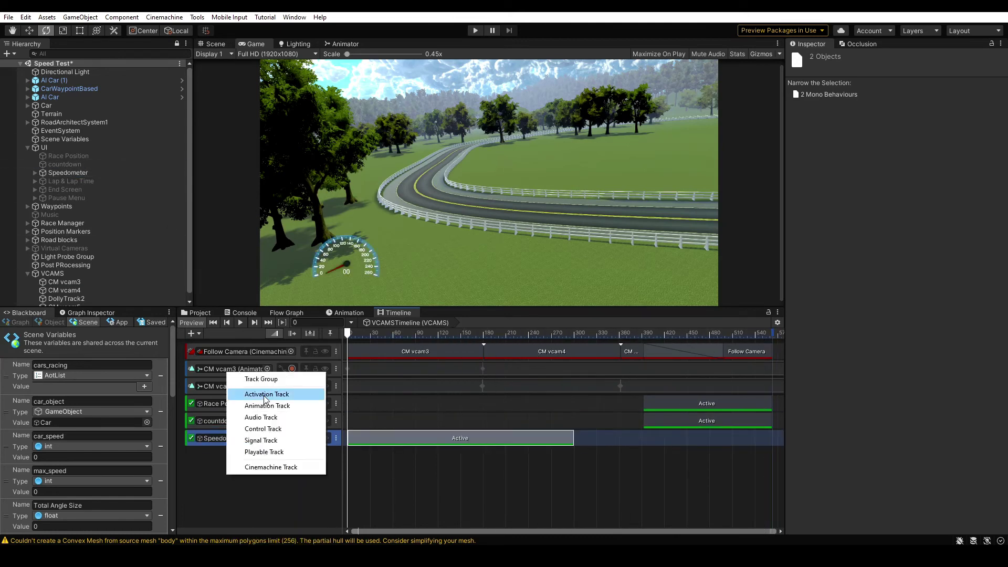
{"action": "left_click", "coordinate": [262, 392]}
{"action": "left_click_drag", "start_coordinate": [364, 438], "coordinate": [659, 441]}
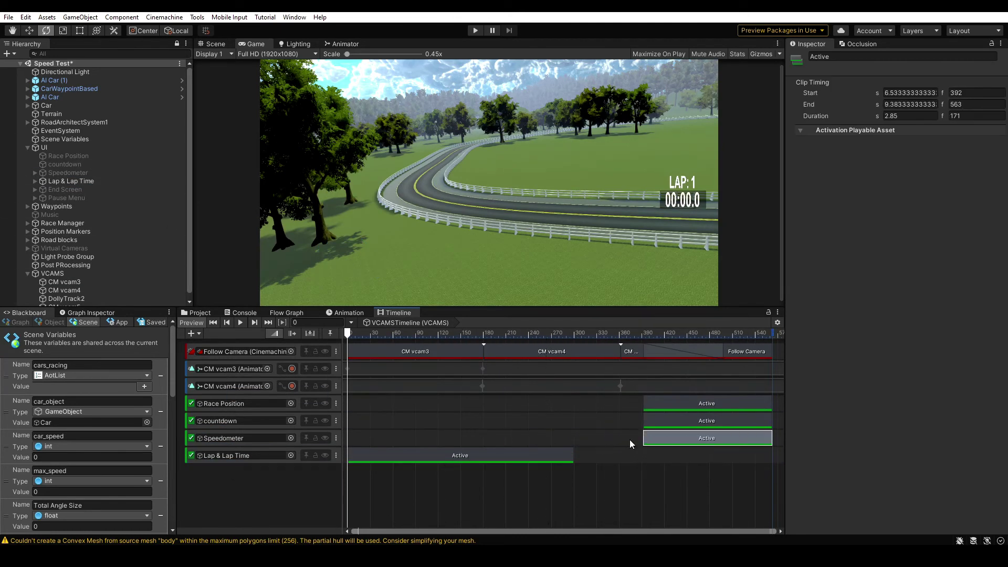
{"action": "left_click_drag", "start_coordinate": [546, 455], "coordinate": [741, 456]}
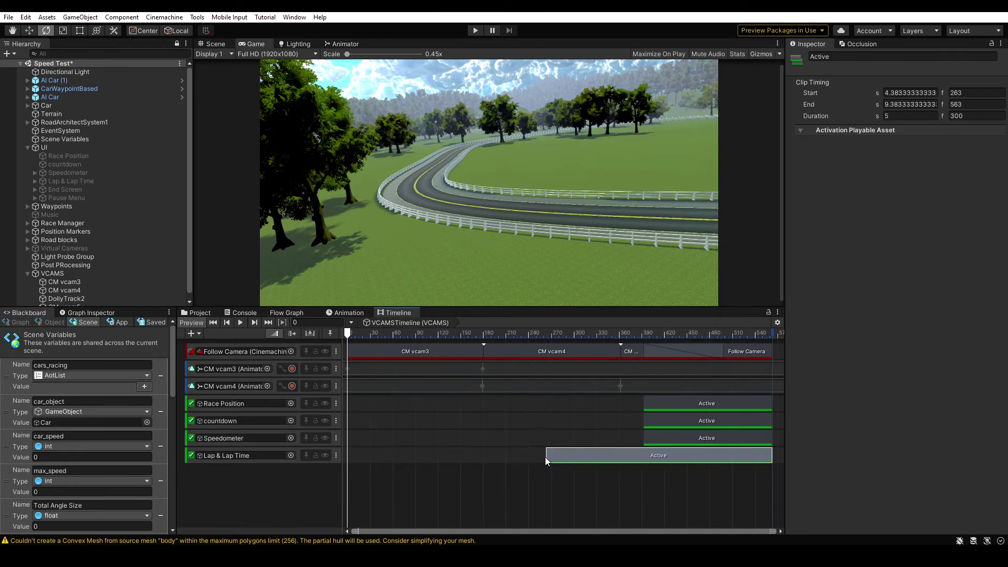
{"action": "left_click_drag", "start_coordinate": [547, 456], "coordinate": [642, 452]}
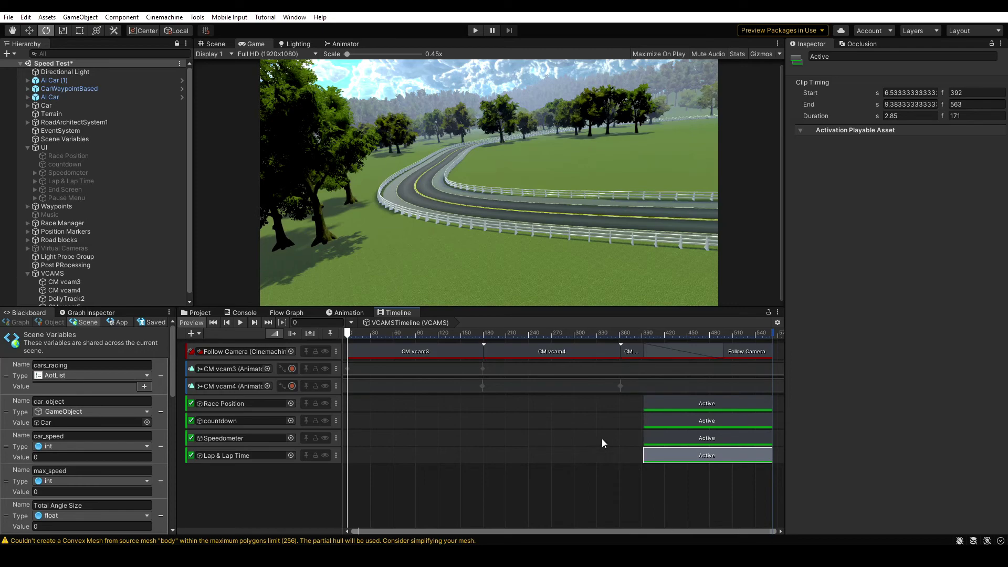
Test the intro sequence with the timed UI elements in Play mode, exiting after the shots have run
{"action": "left_click", "coordinate": [476, 30]}
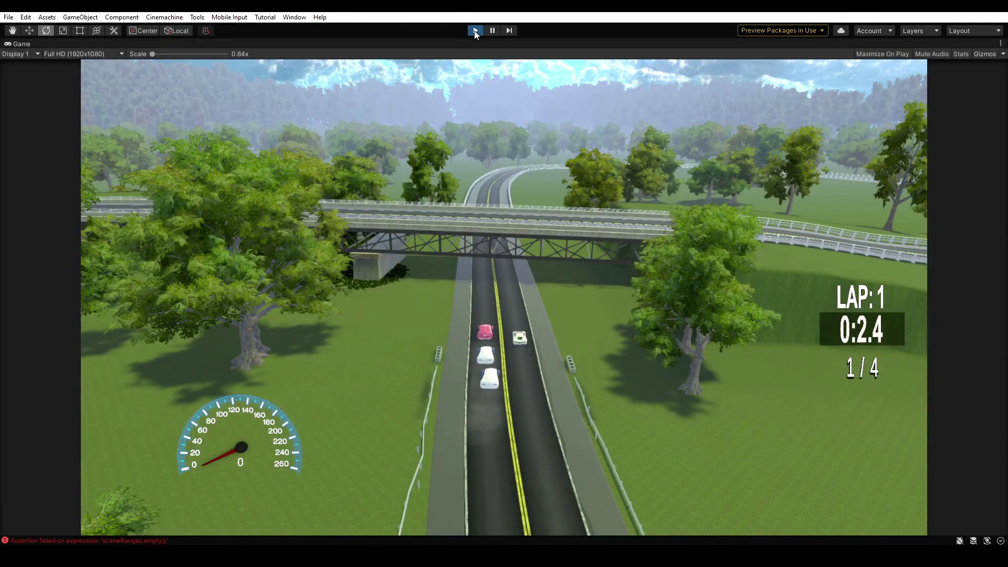
{"action": "left_click", "coordinate": [475, 31]}
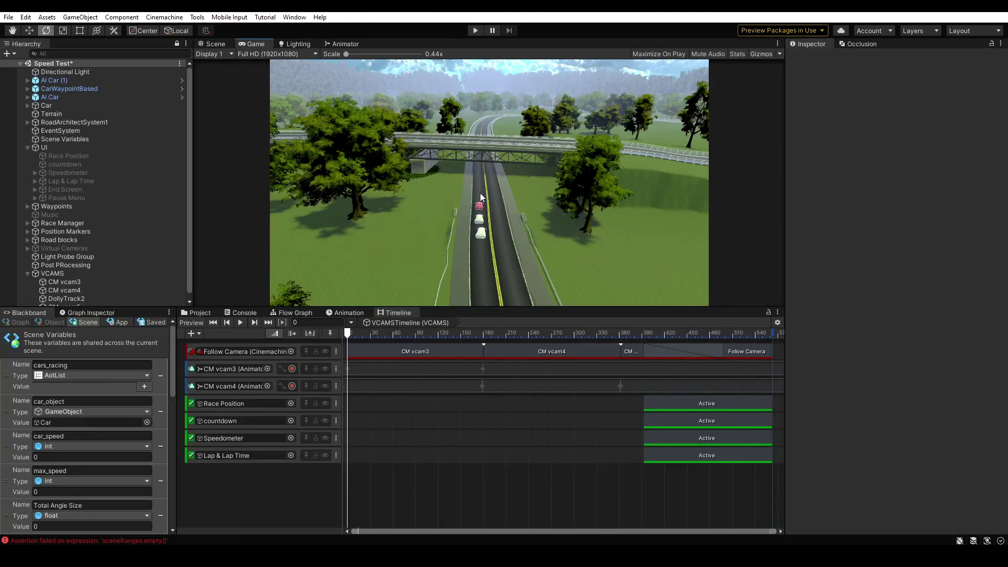
Set the virtual camera priority of both CM vcam3 and CM vcam4 to 9
{"action": "scroll", "coordinate": [105, 278], "scroll_direction": "down", "scroll_amount": 1}
{"action": "left_click", "coordinate": [105, 276]}
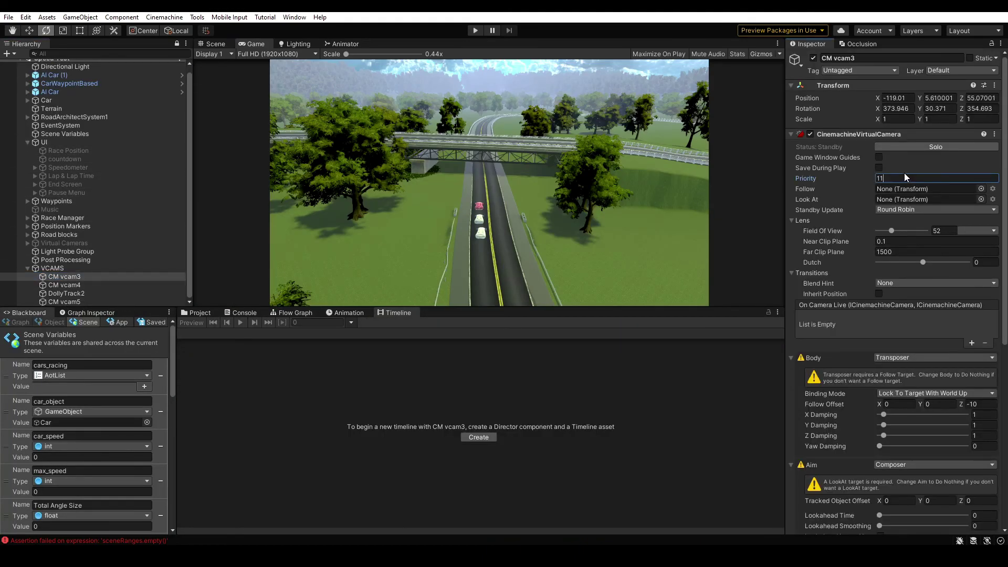
{"action": "left_click", "coordinate": [902, 179]}
{"action": "type", "text": "119"}
{"action": "key", "text": "Return"}
{"action": "left_click", "coordinate": [88, 287]}
{"action": "left_click", "coordinate": [902, 178]}
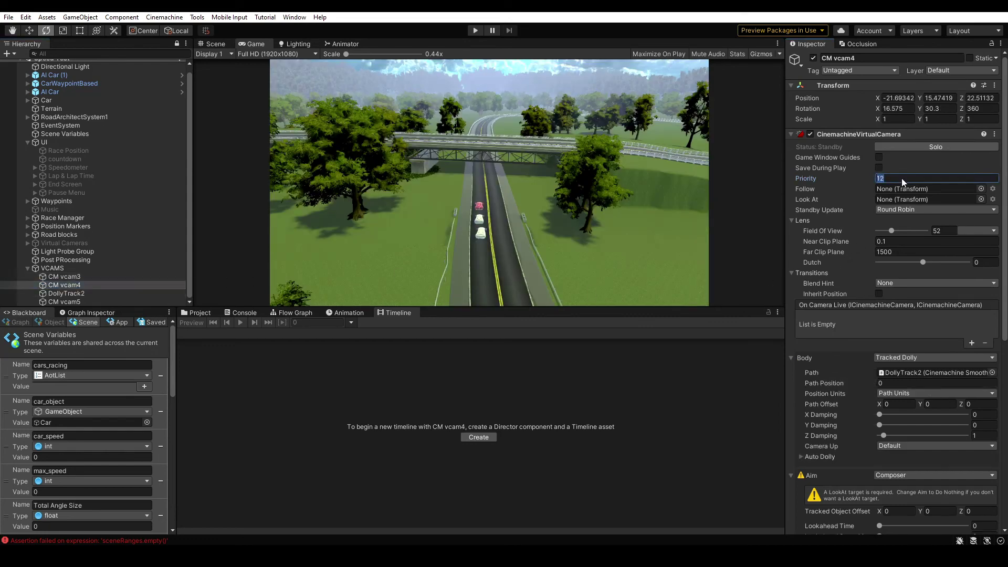
{"action": "type", "text": "9"}
Set the virtual camera priority of CM vcam5 to 9
{"action": "left_click", "coordinate": [64, 302]}
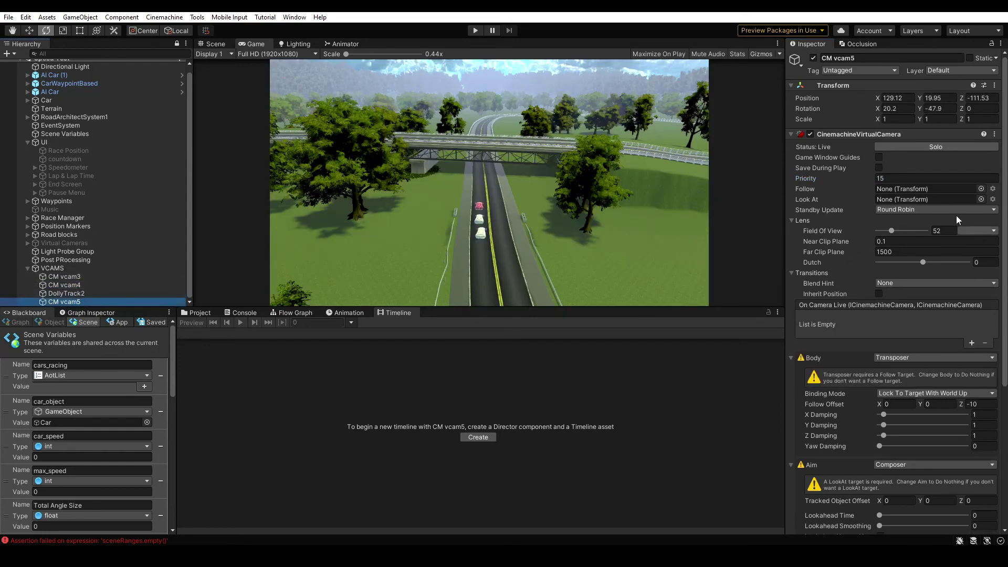
{"action": "left_click", "coordinate": [902, 178]}
{"action": "type", "text": "15"}
{"action": "key", "text": "BackSpace"}
{"action": "key", "text": "BackSpace"}
{"action": "type", "text": "9"}
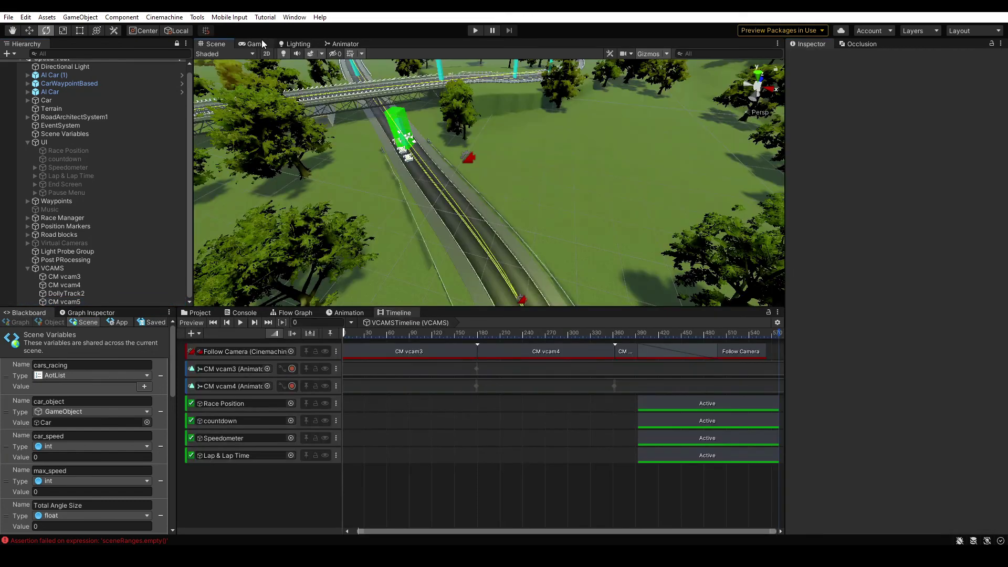
Run the game in a maximized Game view and drive the car forward once the intro and countdown finish
{"action": "left_click", "coordinate": [260, 42]}
{"action": "key", "text": "shift+space"}
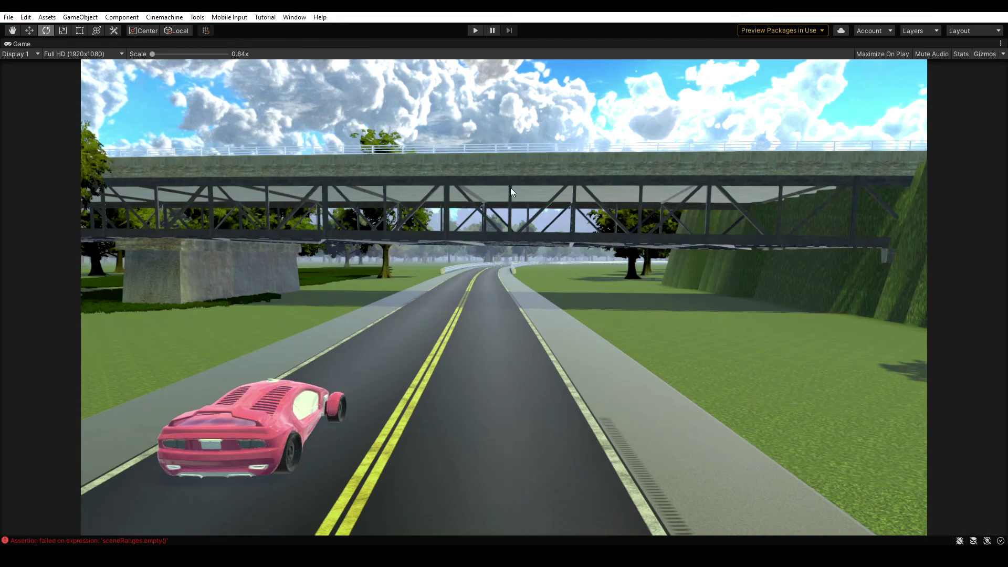
{"action": "left_click", "coordinate": [476, 31]}
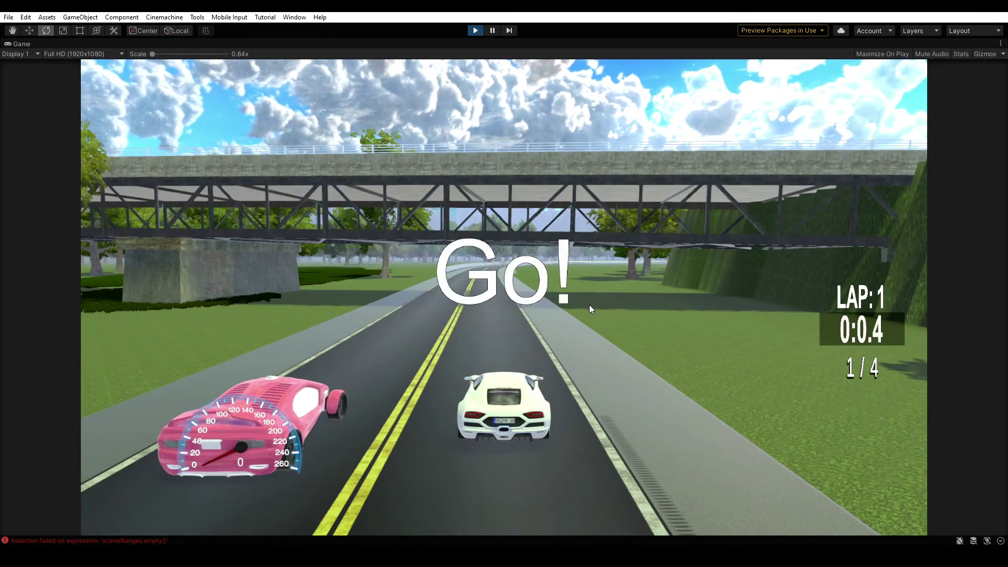
{"action": "key", "text": "Up"}
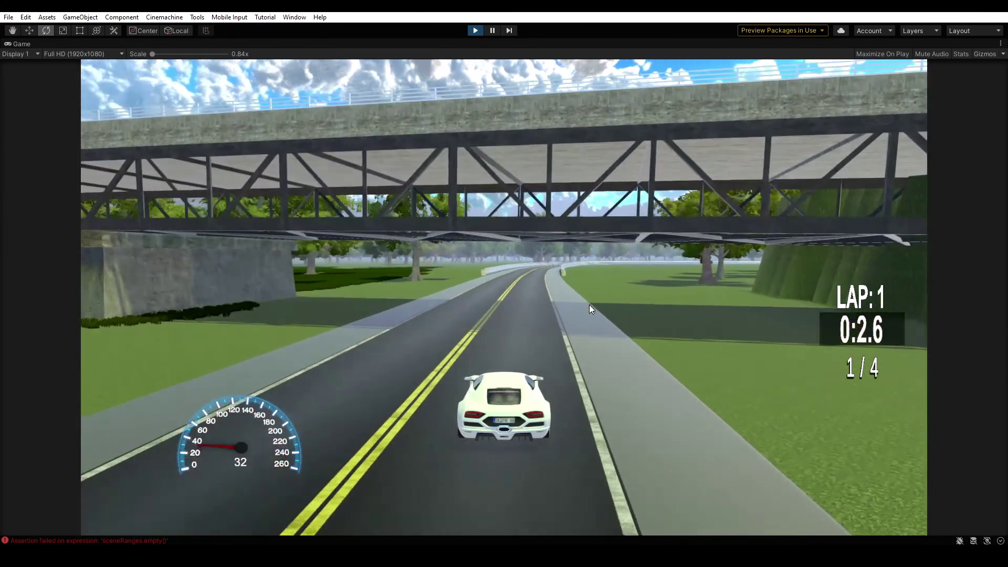